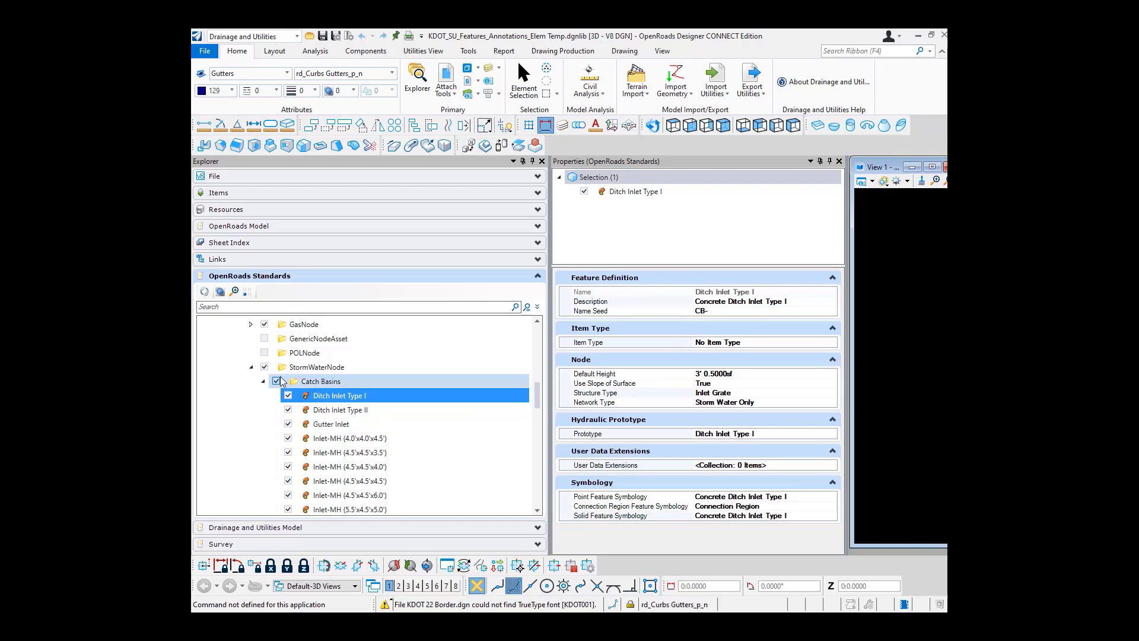
Collapse the StormWaterNode folder and the Feature Definitions branch in the OpenRoads Standards tree.
left_click(250, 367)
scroll(243, 383, "up", 10)
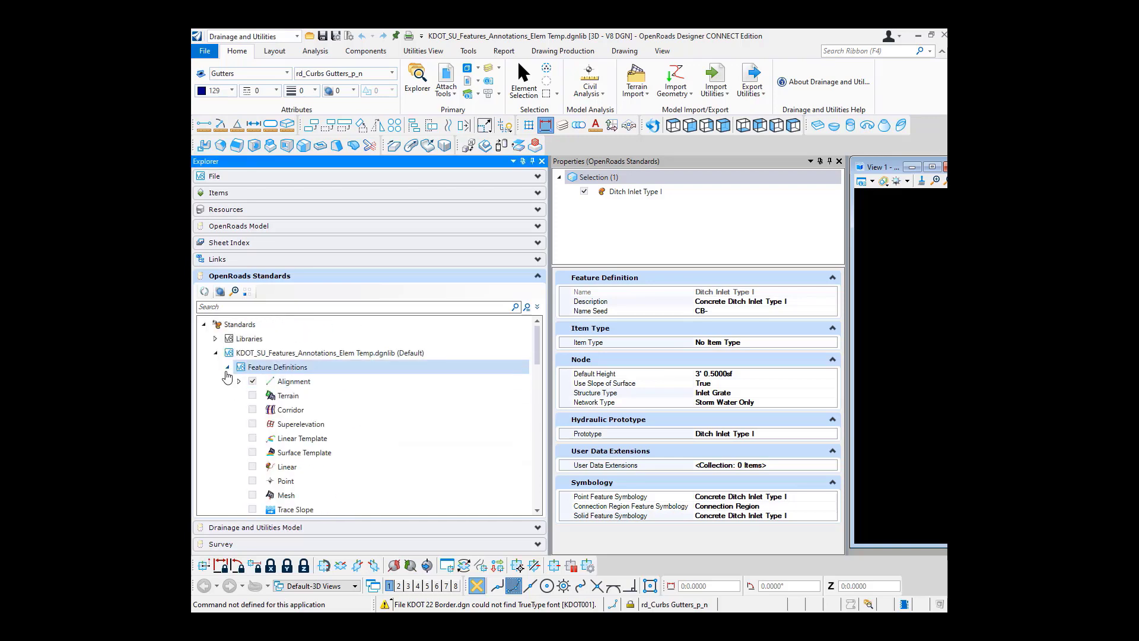
left_click(227, 368)
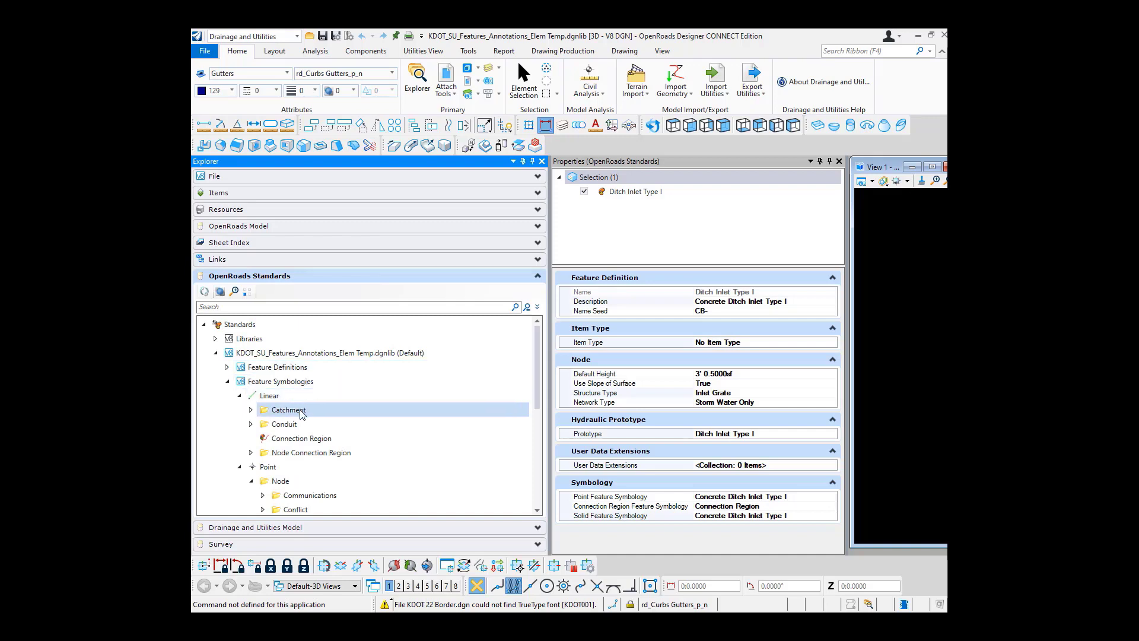
Collapse the Point and Linear branches under Feature Symbologies to show only its main symbology categories.
scroll(248, 397, "down", 1)
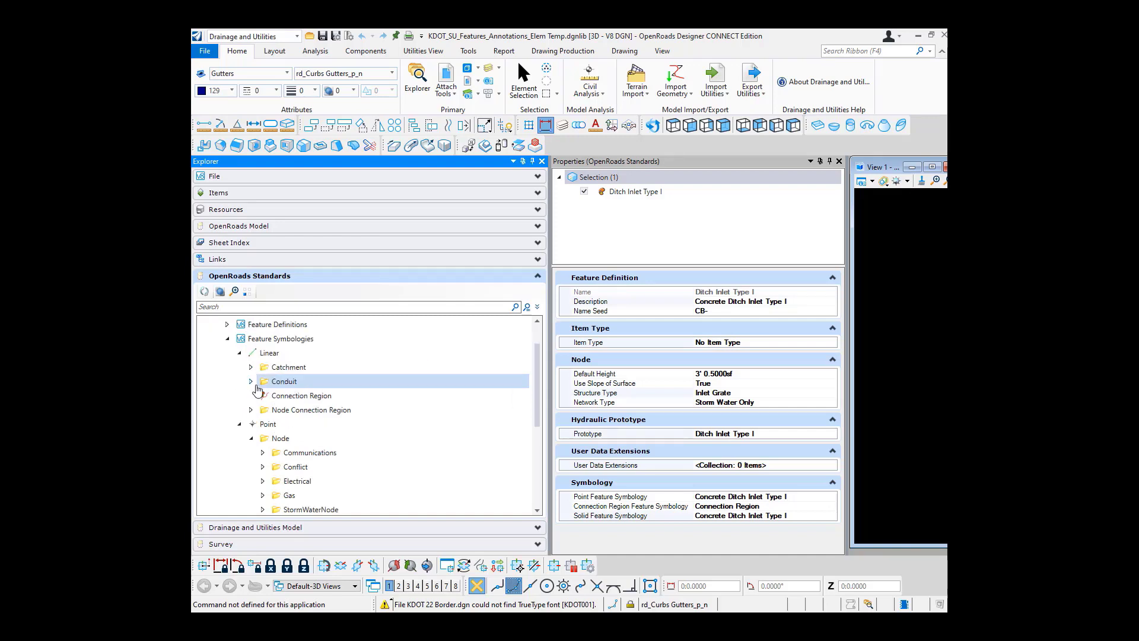
scroll(248, 397, "up", 1)
left_click(246, 382)
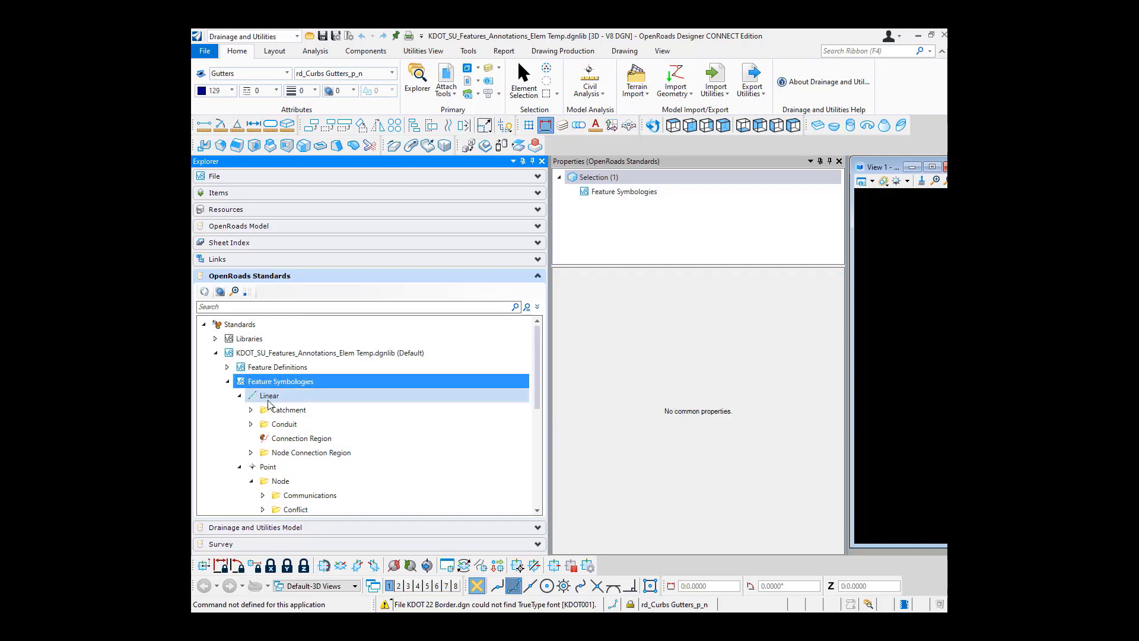
scroll(255, 409, "down", 1)
left_click(239, 425)
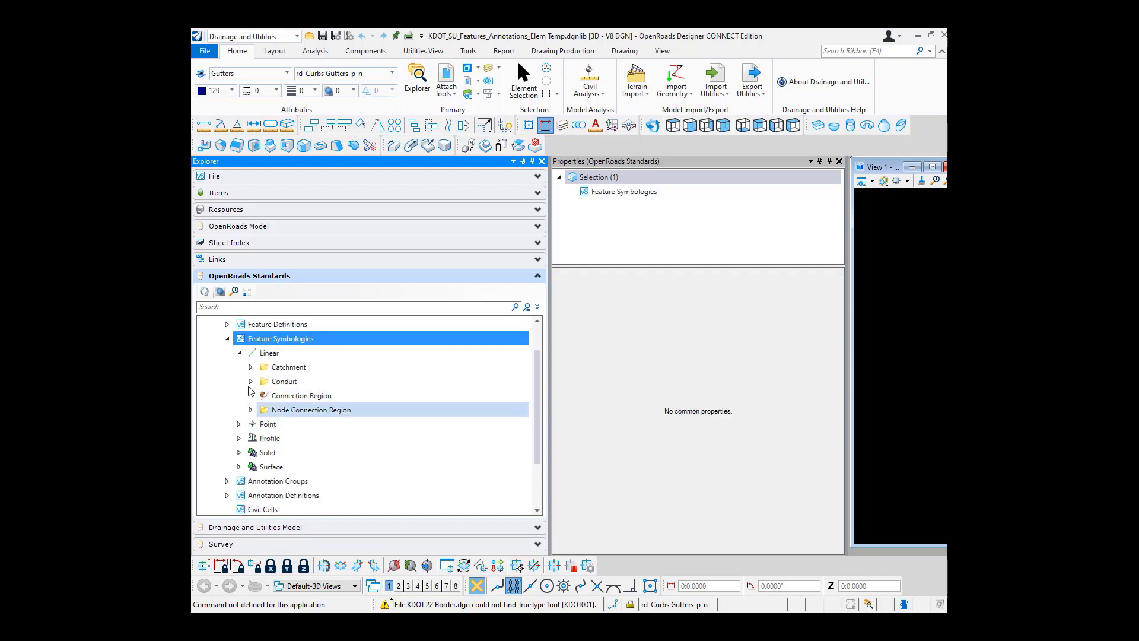
left_click(239, 353)
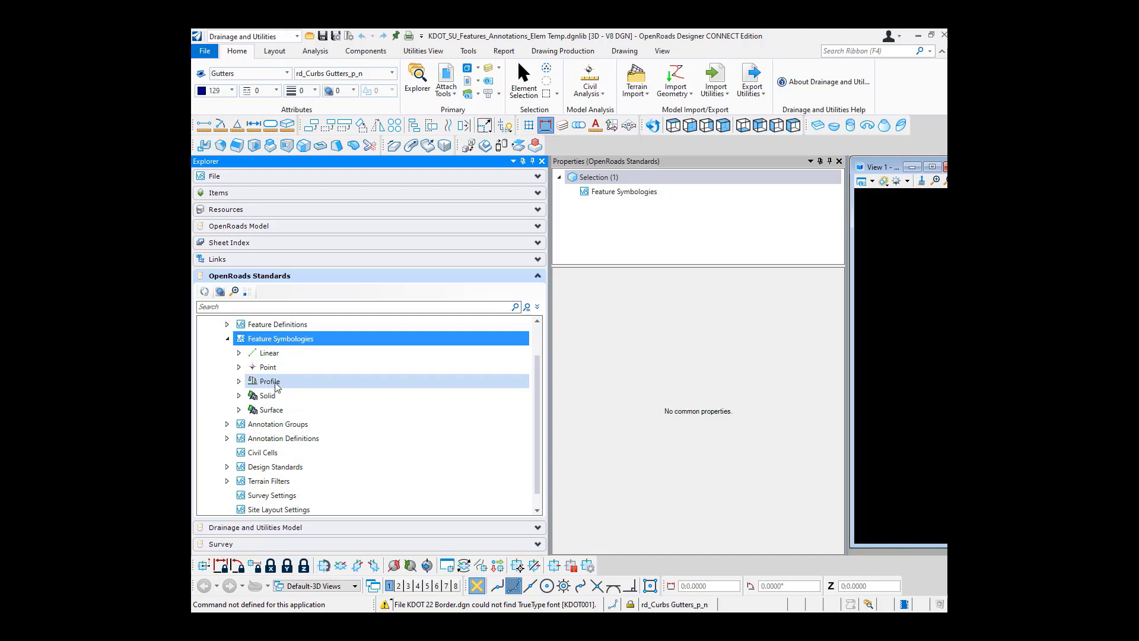
left_click(252, 366)
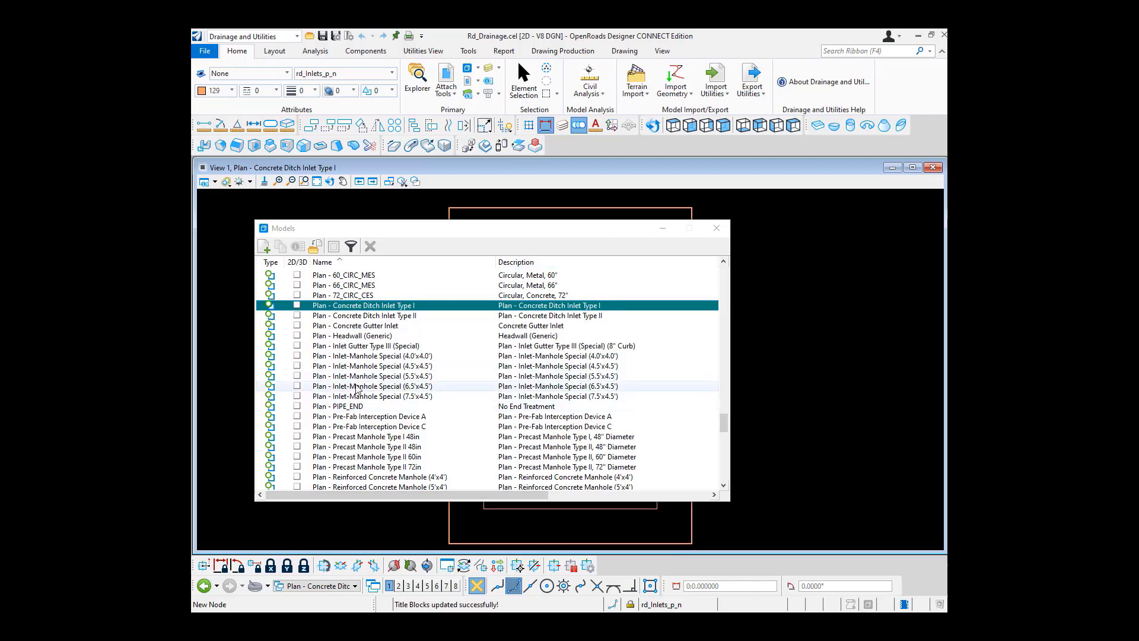
Browse the plan models in Rd_Drainage.cel, close the list, and check the dashed construction line in the Concrete Ditch Inlet Type I plan cell.
scroll(357, 391, "down", 15)
scroll(357, 391, "down", 5)
scroll(358, 390, "up", 15)
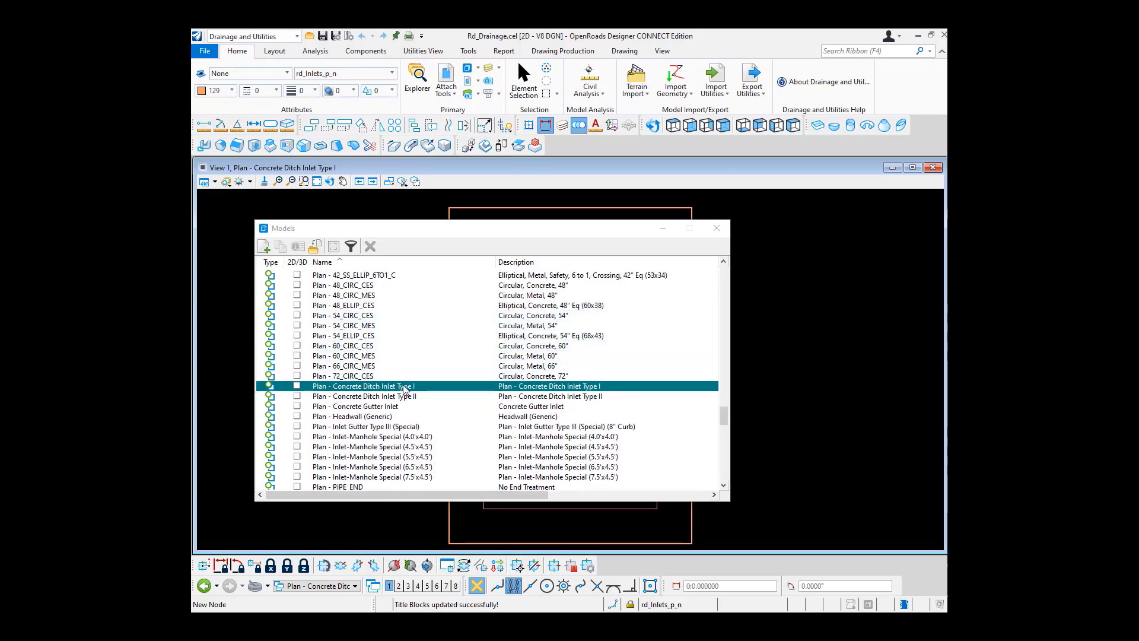
scroll(404, 389, "down", 3)
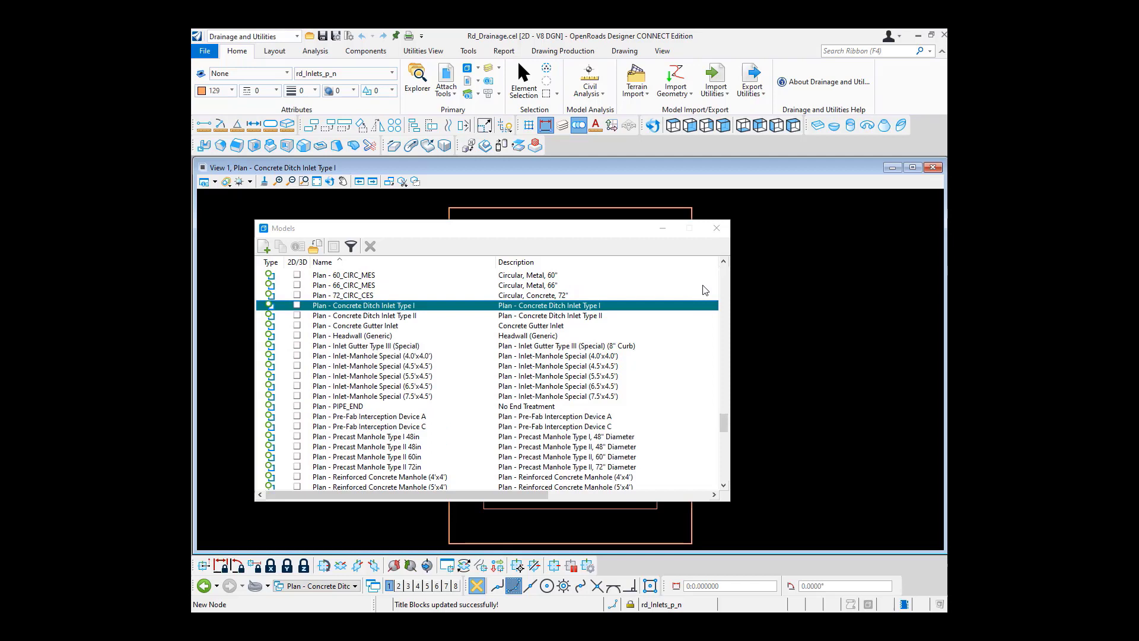
left_click(723, 231)
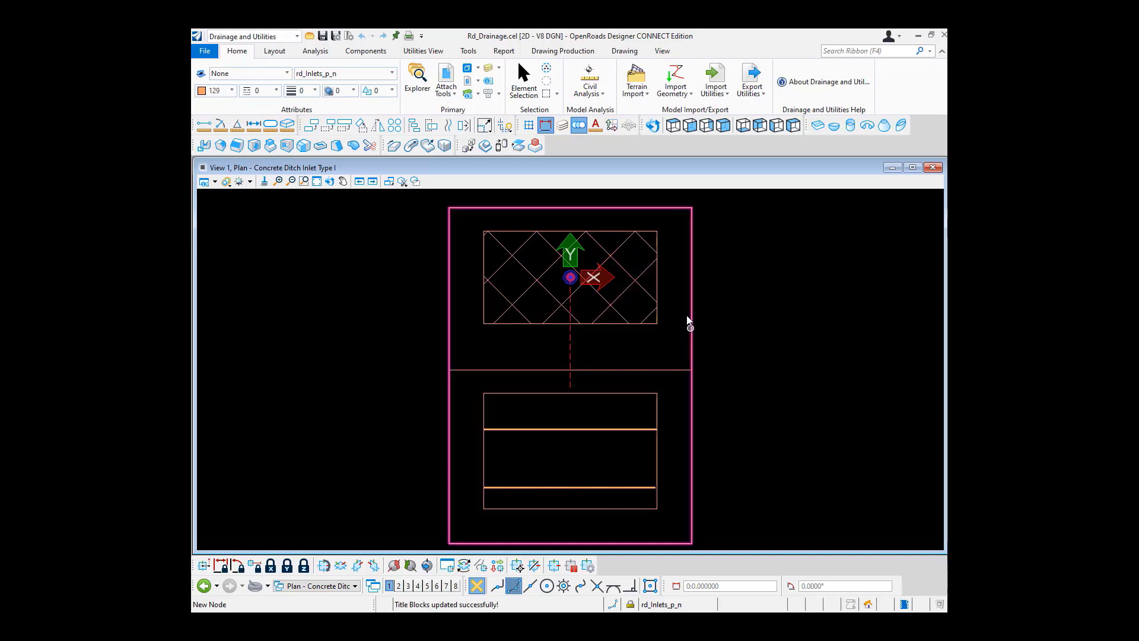
left_click(567, 294)
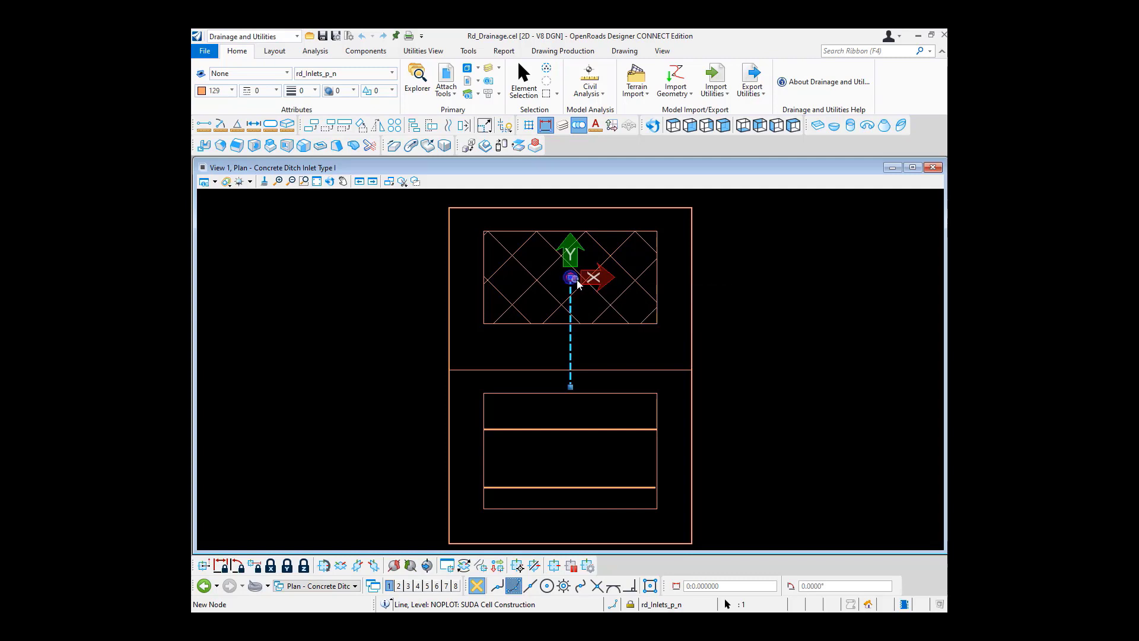
key("Escape")
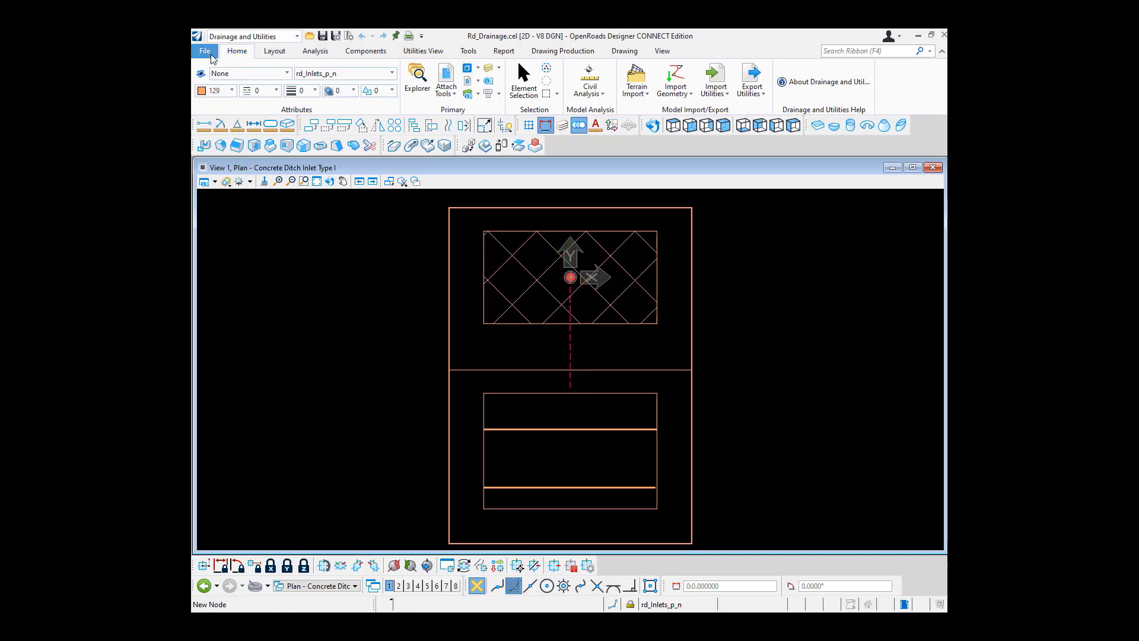
Find and open the 3D model Top - Concrete Ditch Inlet Type I in the cell library.
left_click(467, 70)
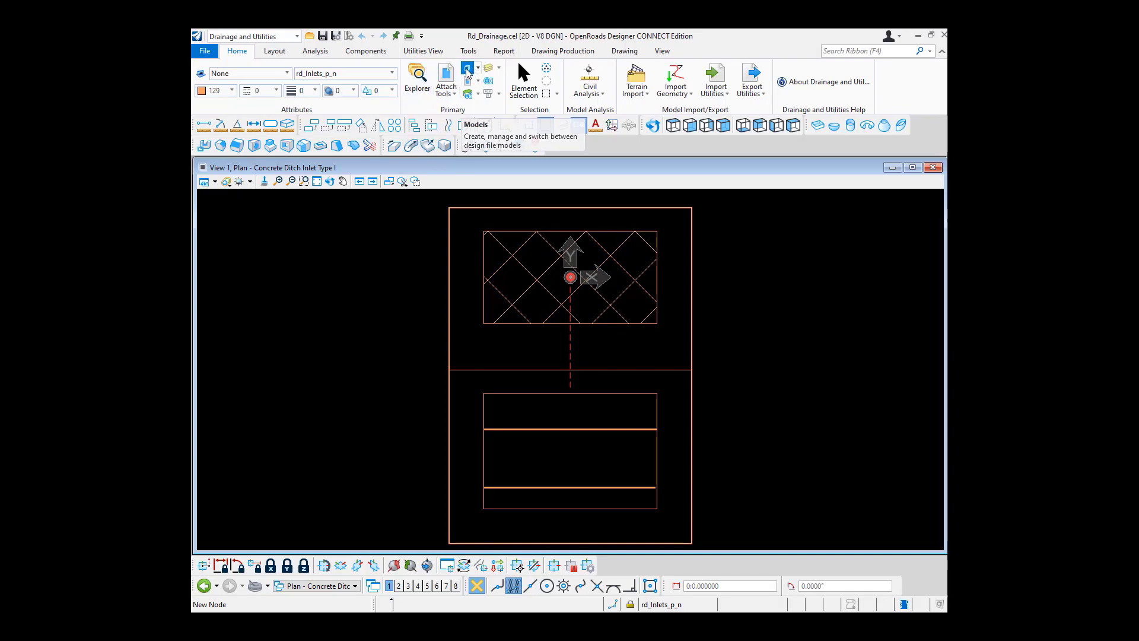
scroll(485, 378, "down", 15)
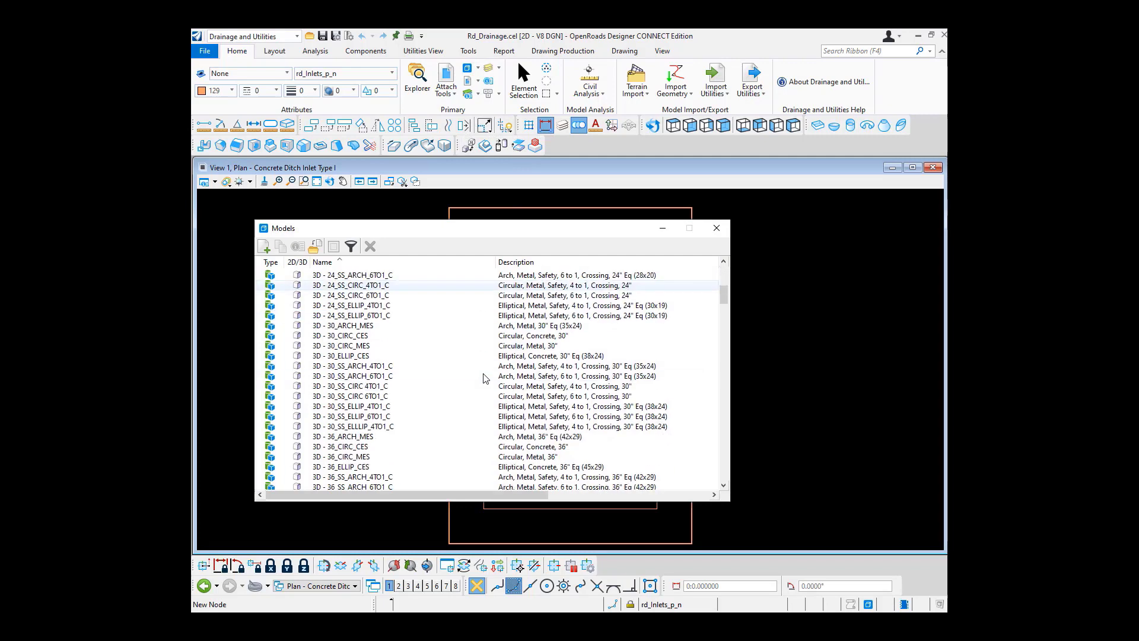
scroll(485, 378, "down", 10)
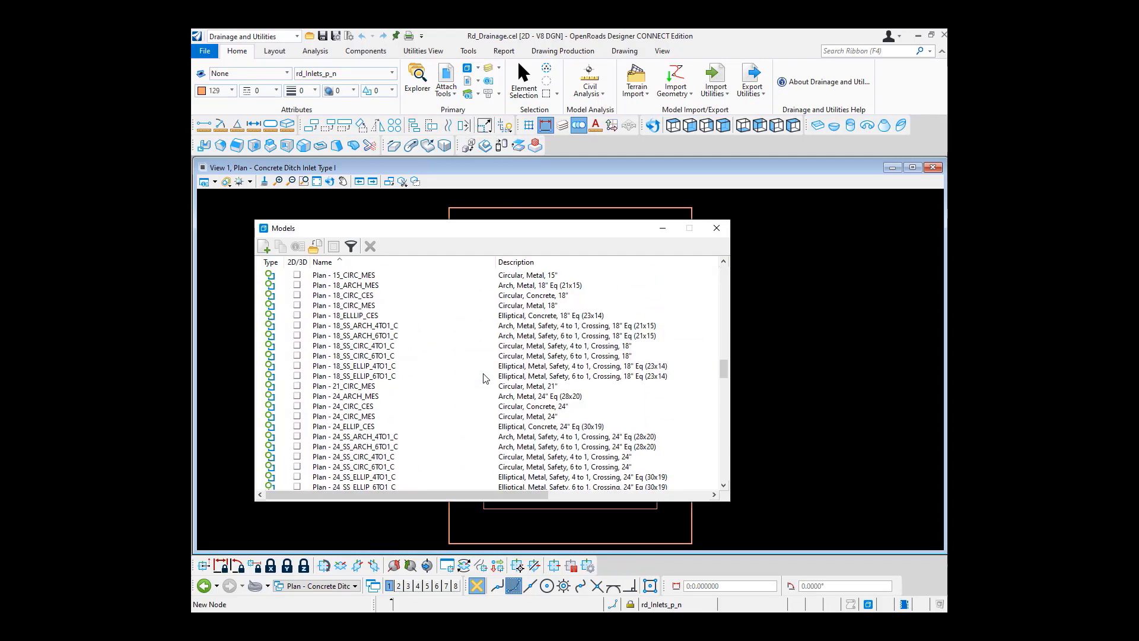
scroll(485, 378, "down", 2)
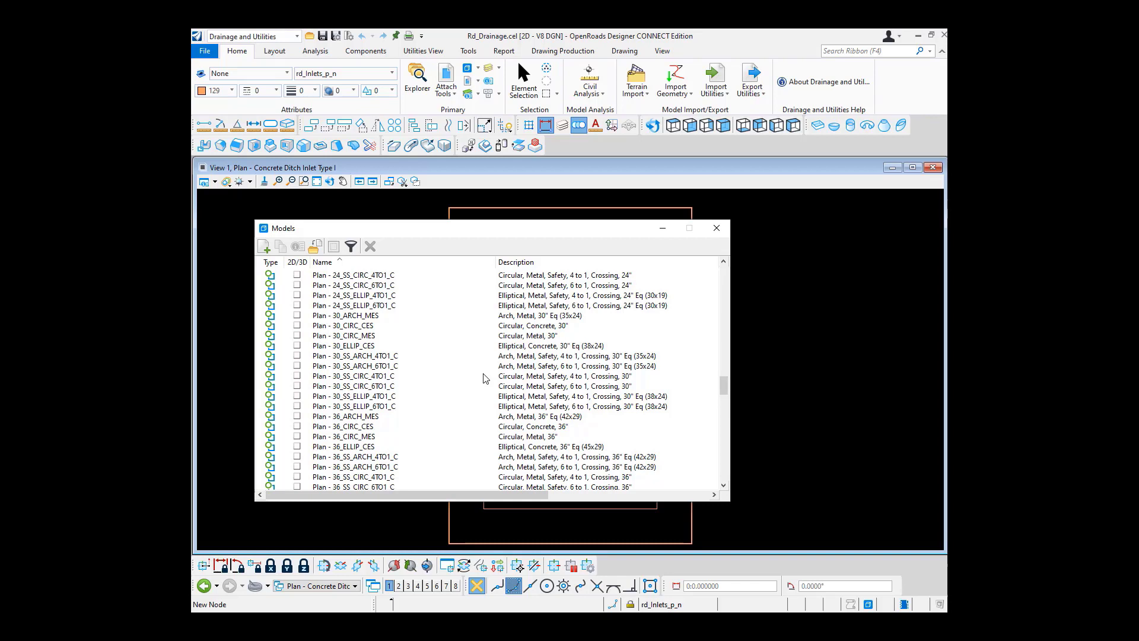
scroll(483, 375, "down", 6)
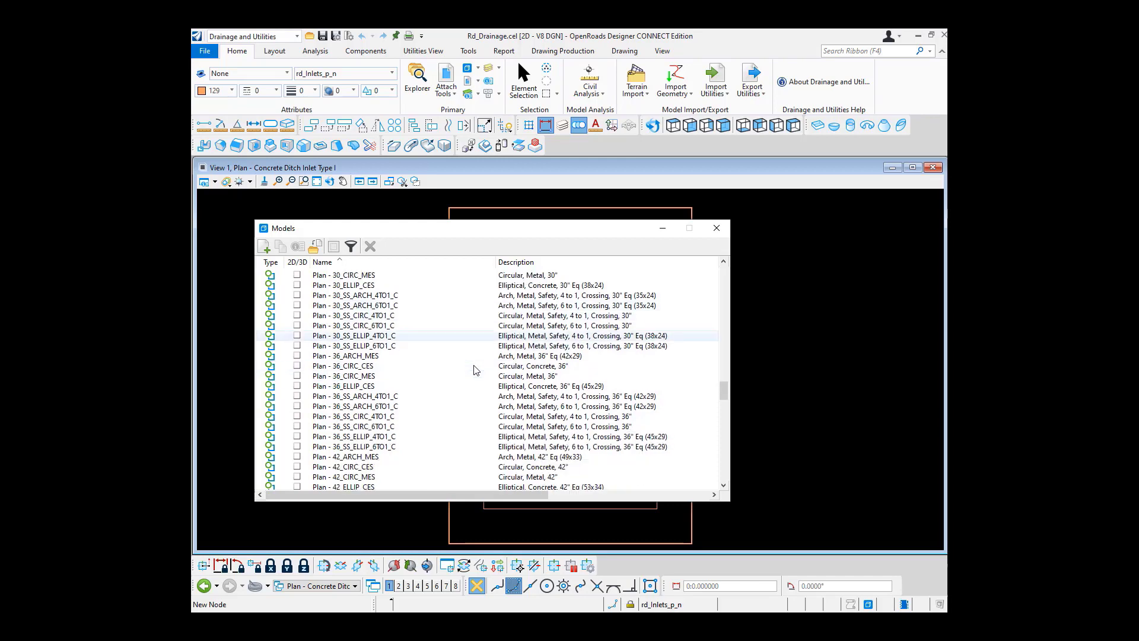
scroll(475, 370, "down", 20)
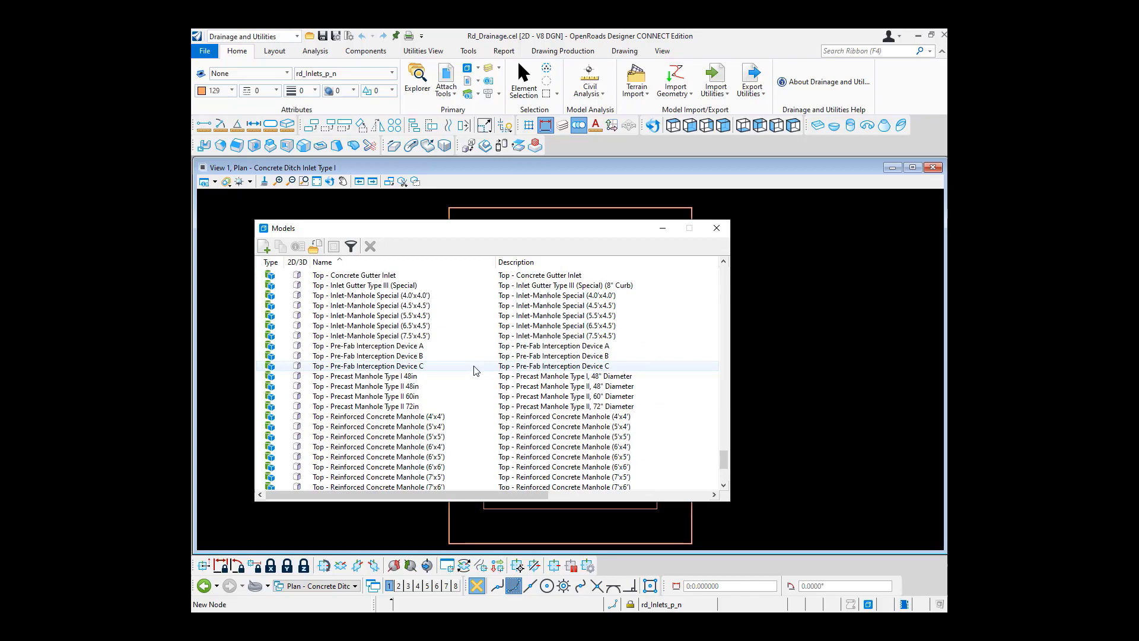
scroll(475, 370, "down", 4)
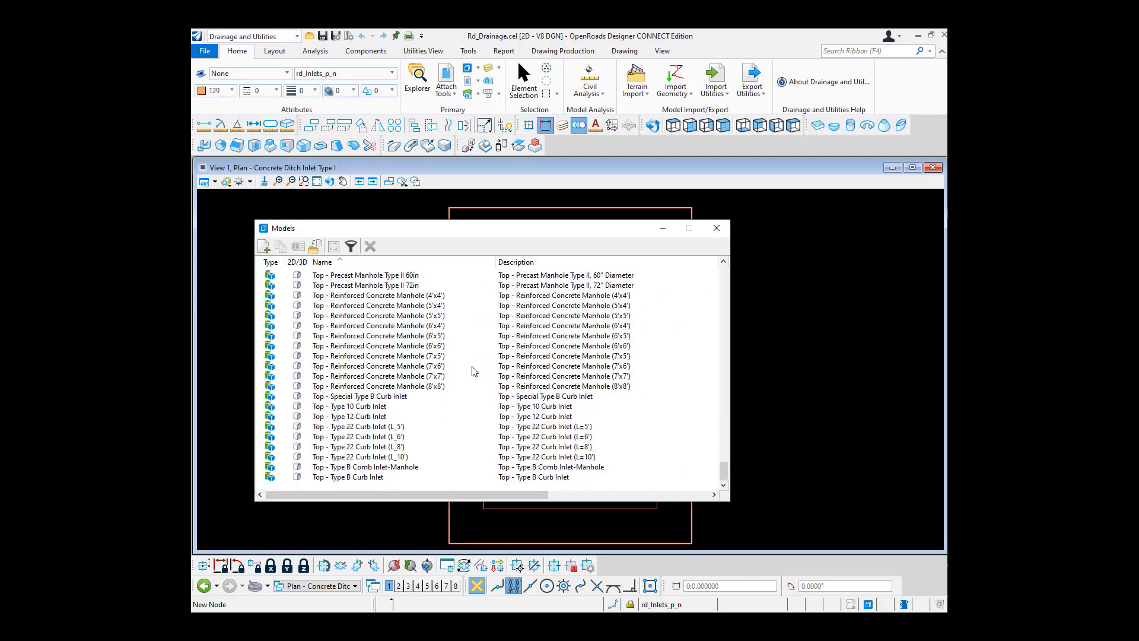
scroll(475, 372, "up", 5)
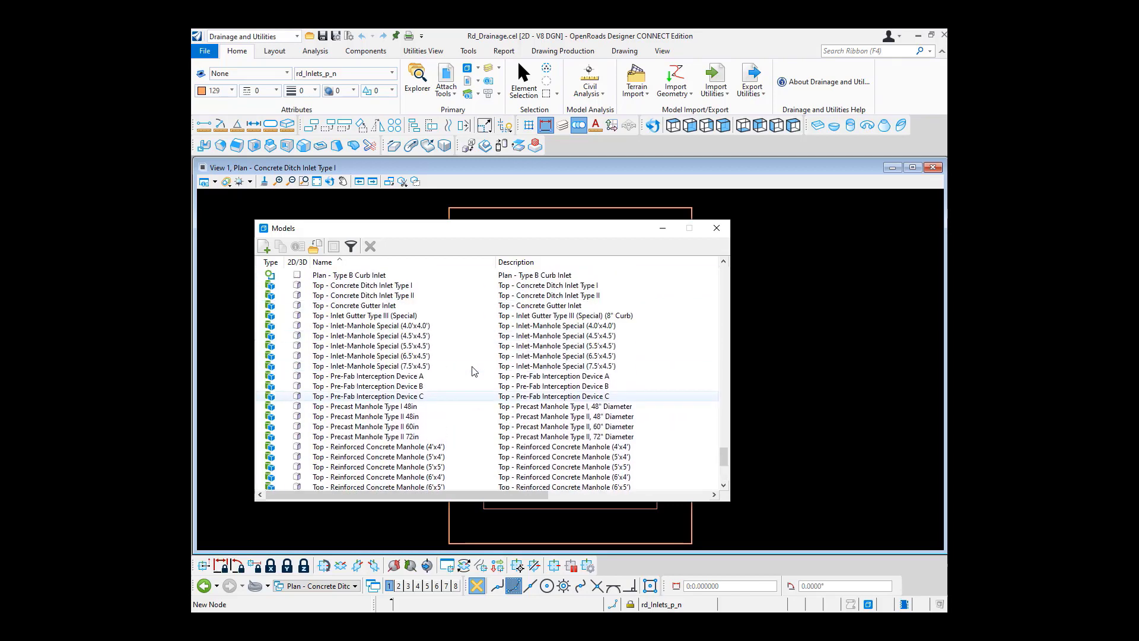
double_click(370, 285)
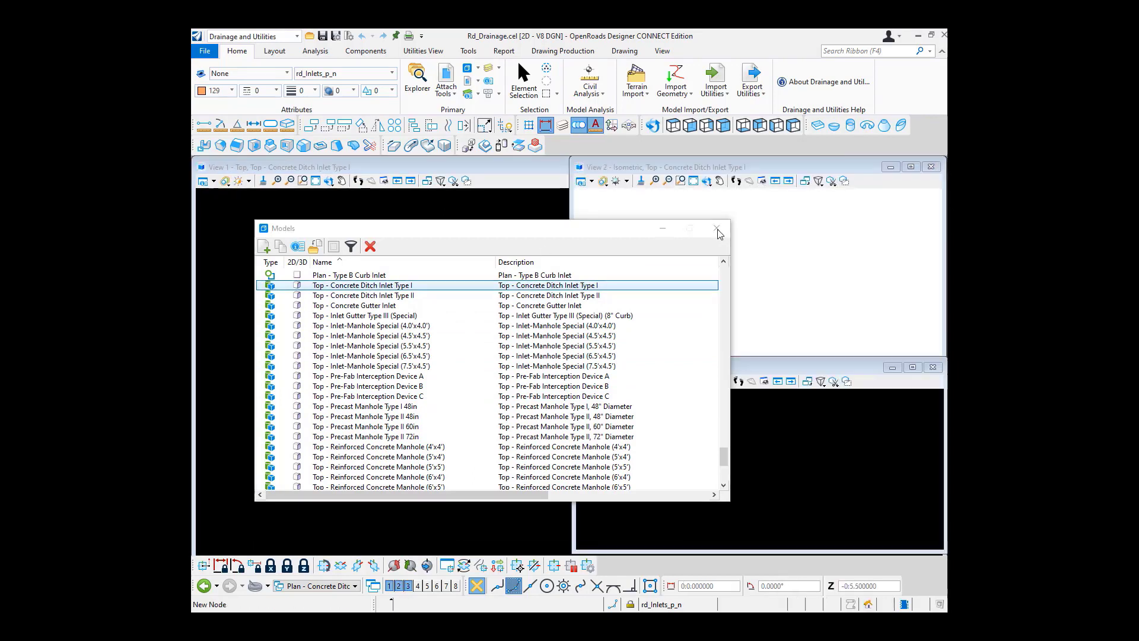
Centre and enlarge the inlet top in the top view, and examine its origin points in the right view.
scroll(434, 369, "down", 3)
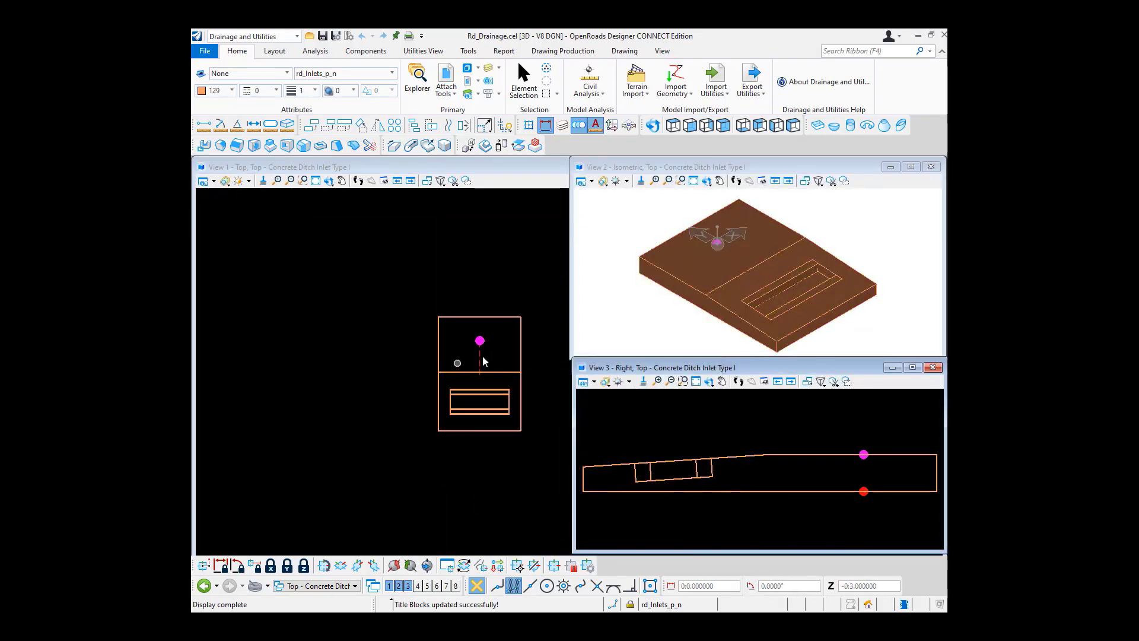
middle_click_drag(482, 355, 383, 353)
scroll(385, 357, "up", 3)
scroll(425, 361, "down", 2)
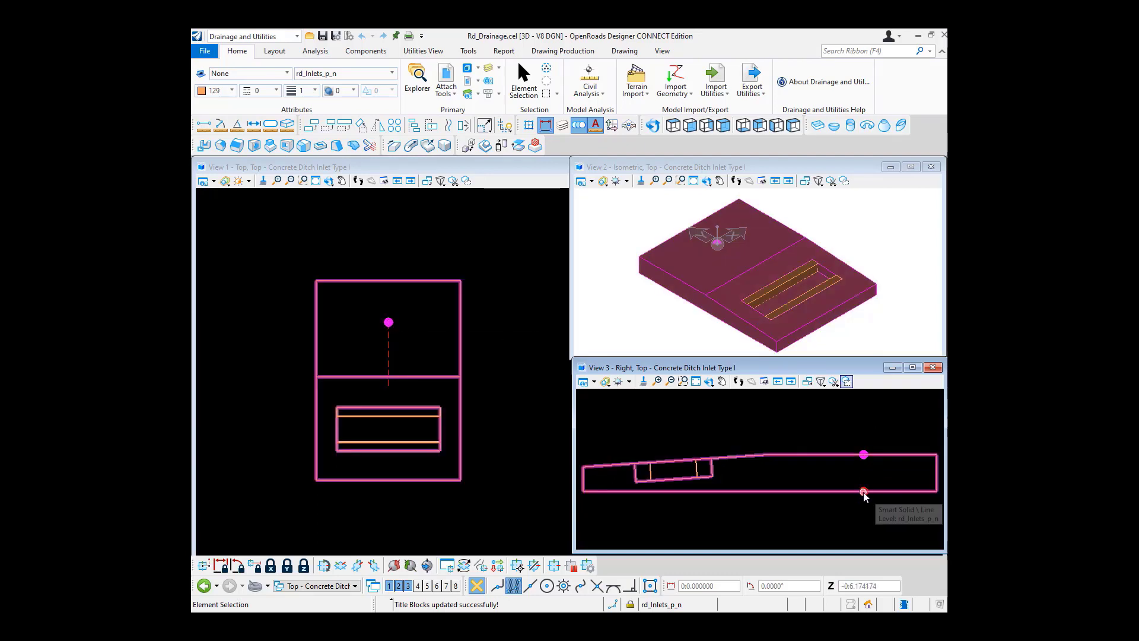
left_click(738, 381)
key("Escape")
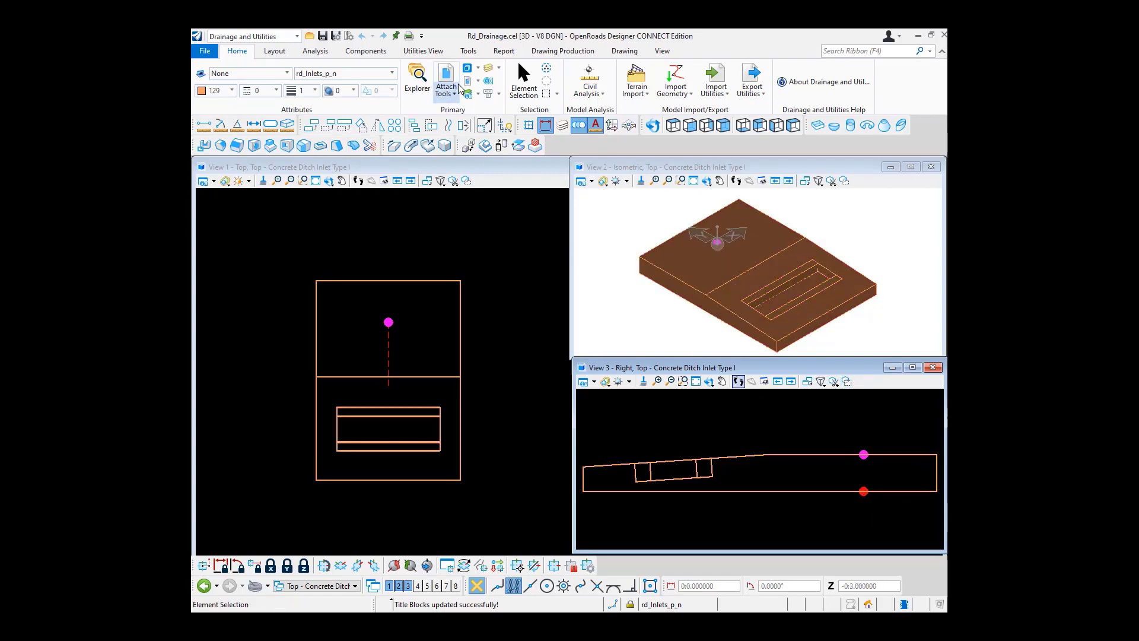
Find and open the 3D model Bottom - Concrete Ditch Inlet Type I and examine its geometry.
left_click(468, 69)
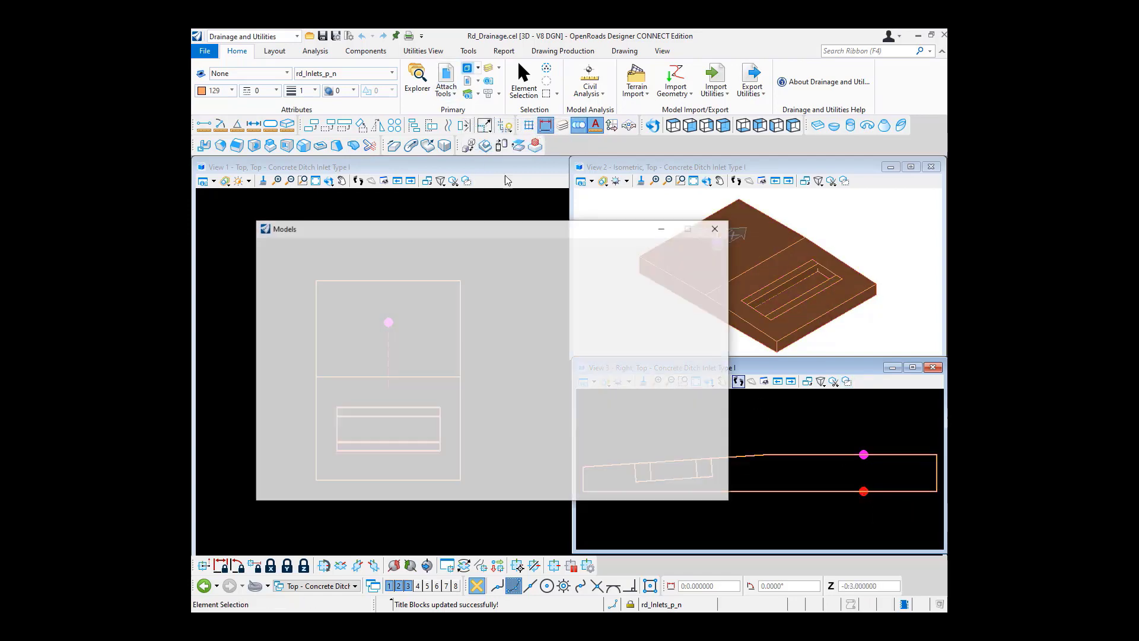
scroll(491, 384, "up", 3)
scroll(491, 384, "up", 20)
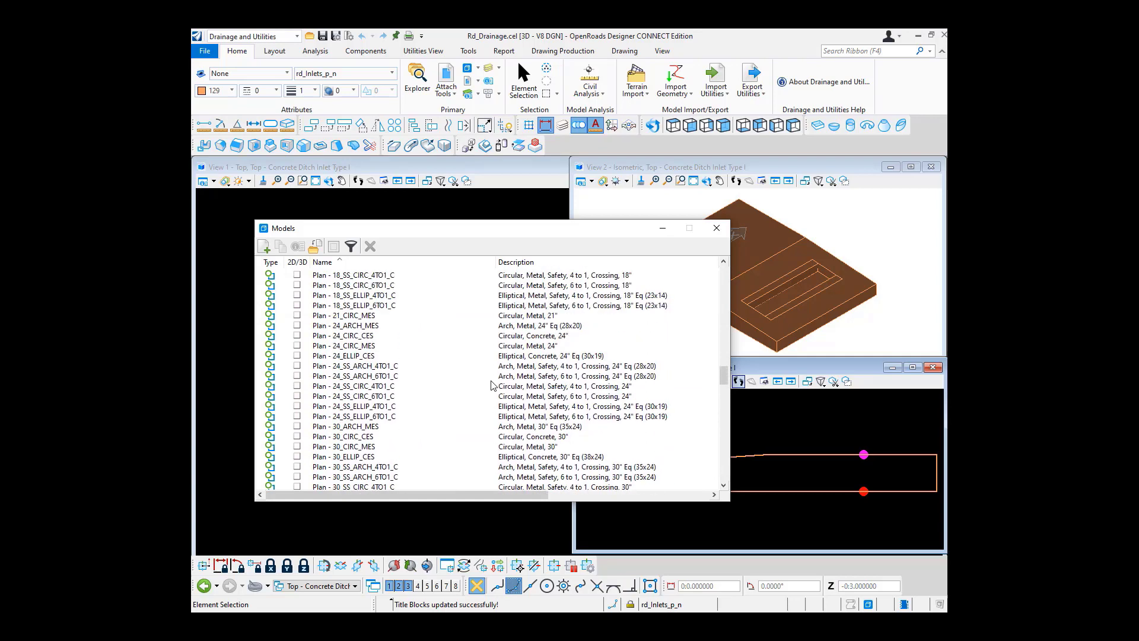
scroll(491, 384, "up", 2)
scroll(491, 384, "down", 6)
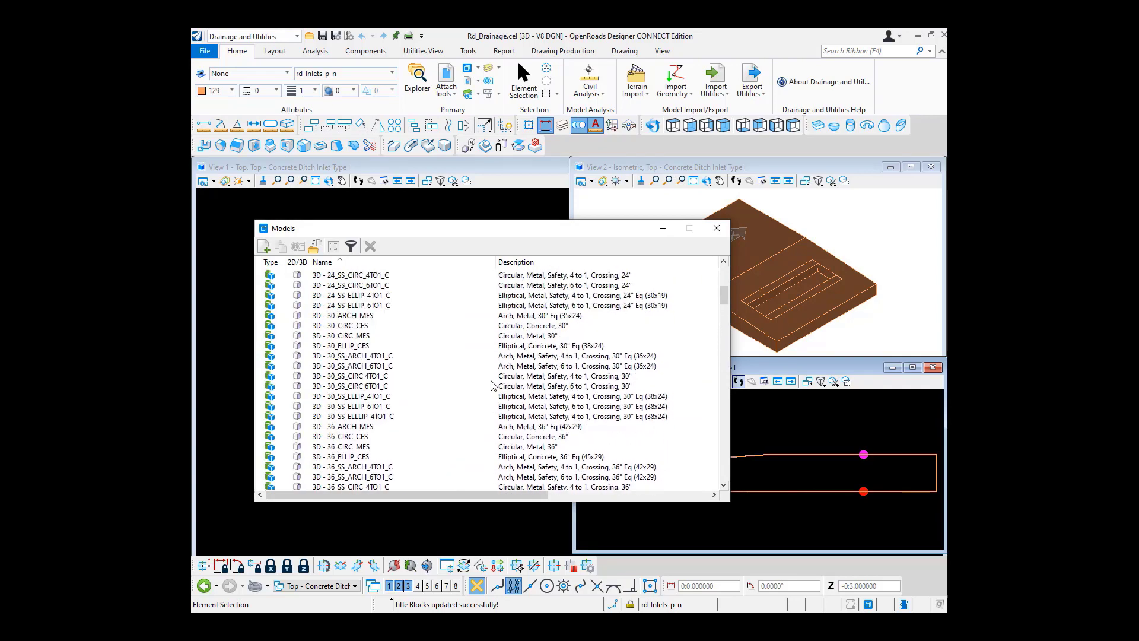
scroll(491, 385, "down", 4)
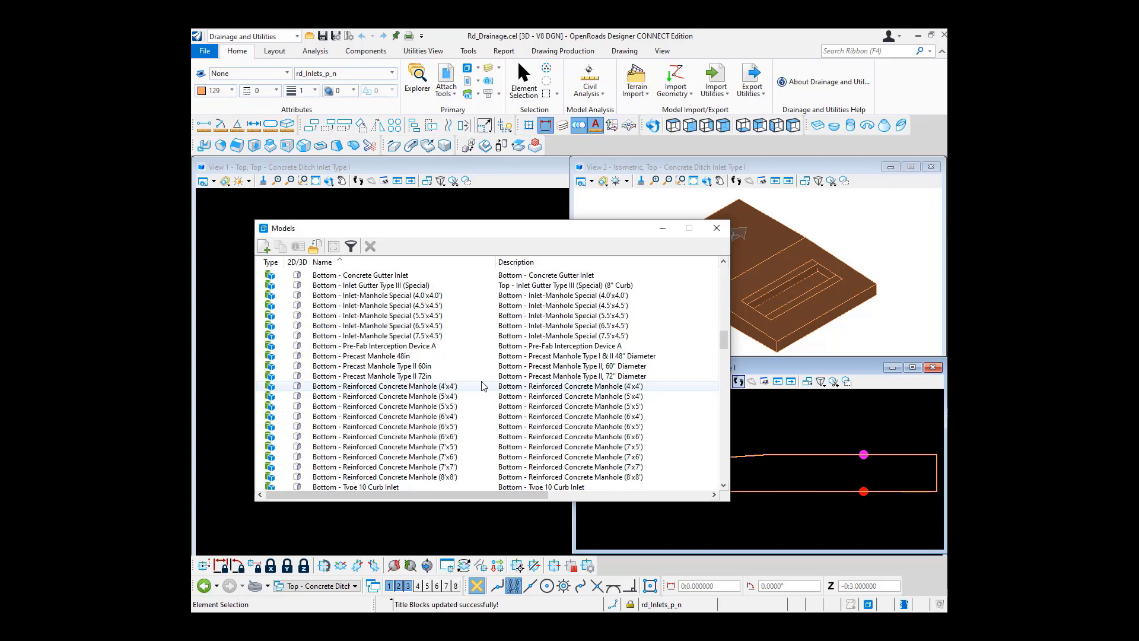
scroll(468, 380, "up", 1)
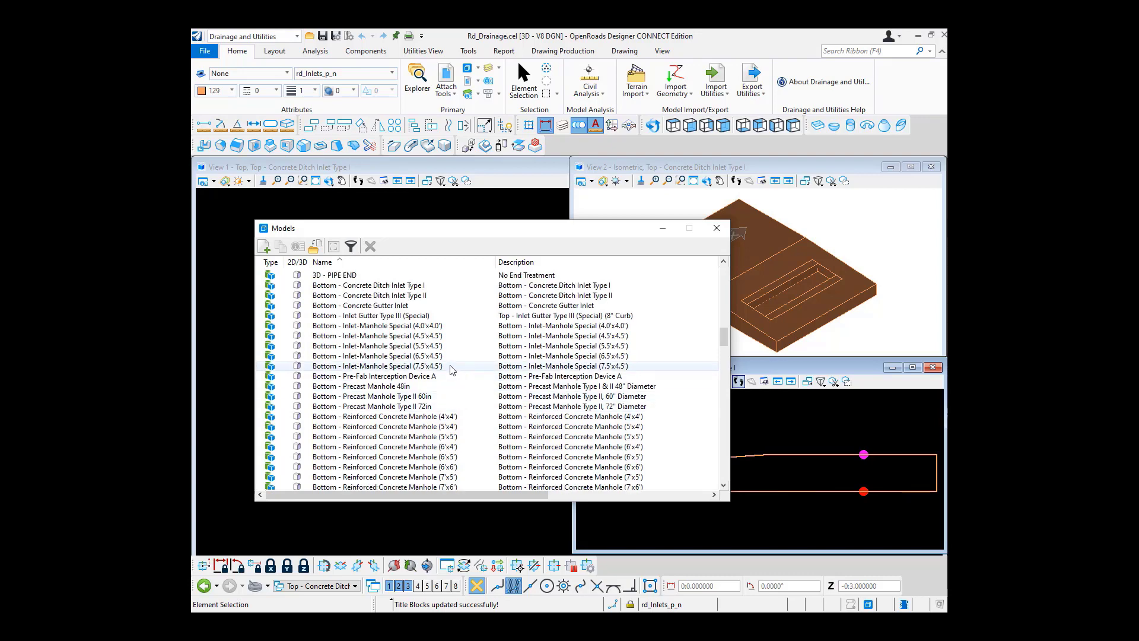
double_click(418, 286)
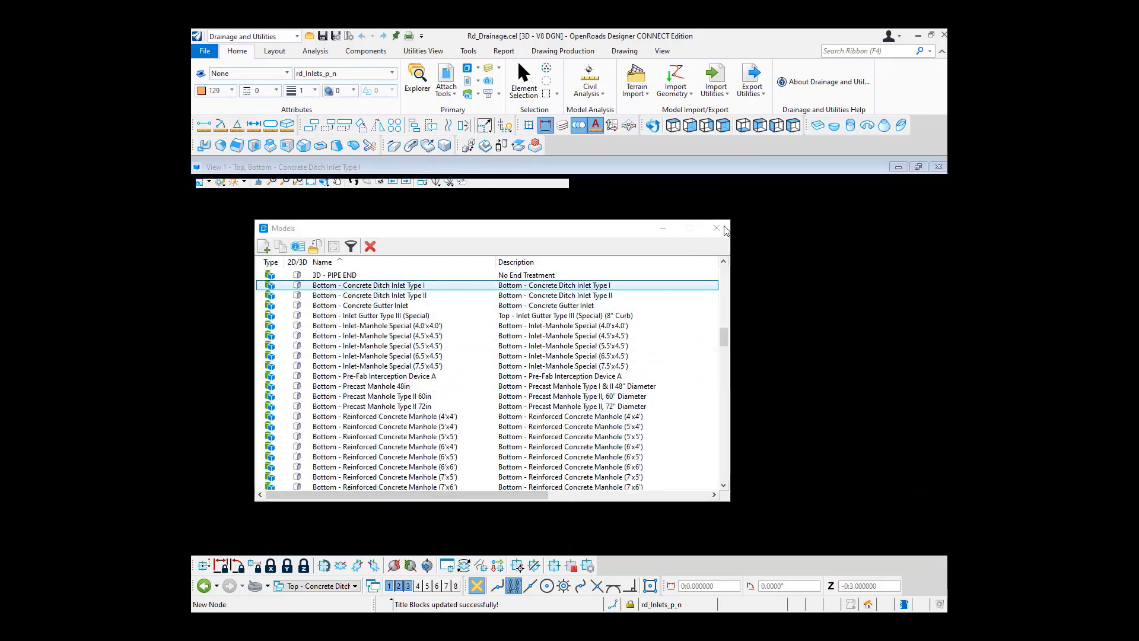
middle_click_drag(465, 392, 284, 388)
scroll(725, 458, "down", 3)
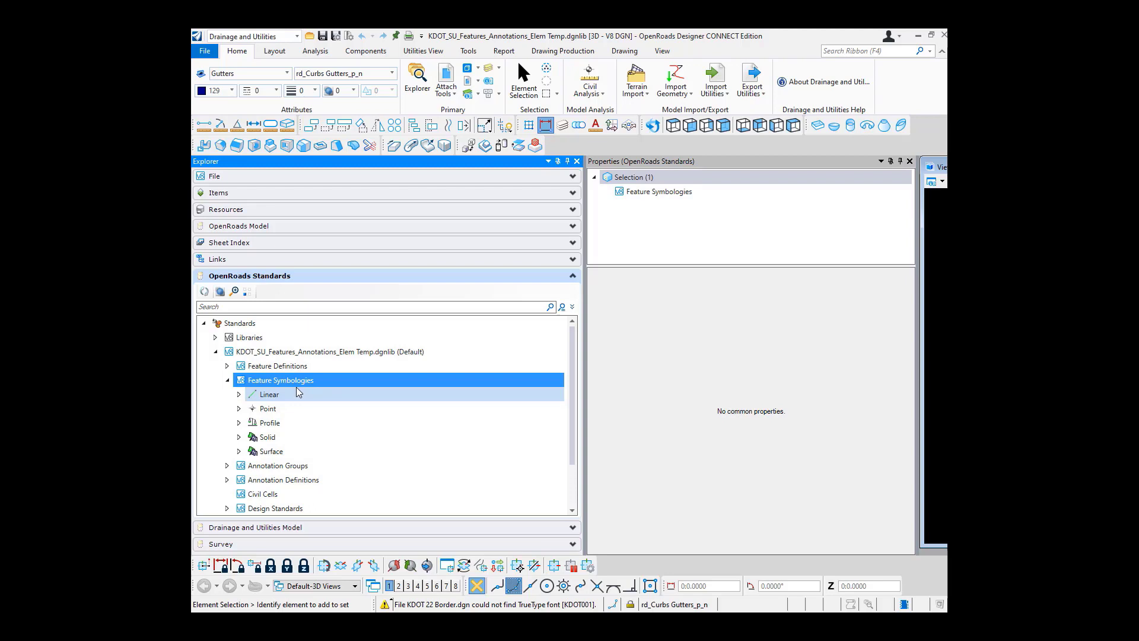
Display the properties of the Concrete Ditch Inlet Type I point symbology in StormWaterNode's Catch Basins folder.
left_click(239, 410)
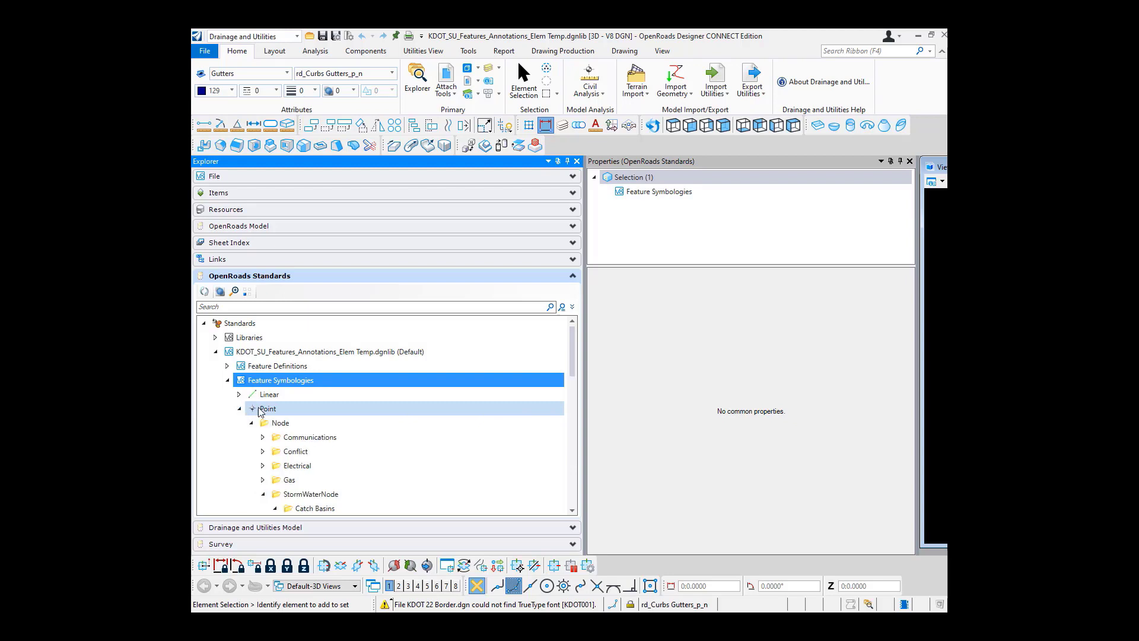
scroll(286, 418, "down", 1)
scroll(287, 418, "down", 2)
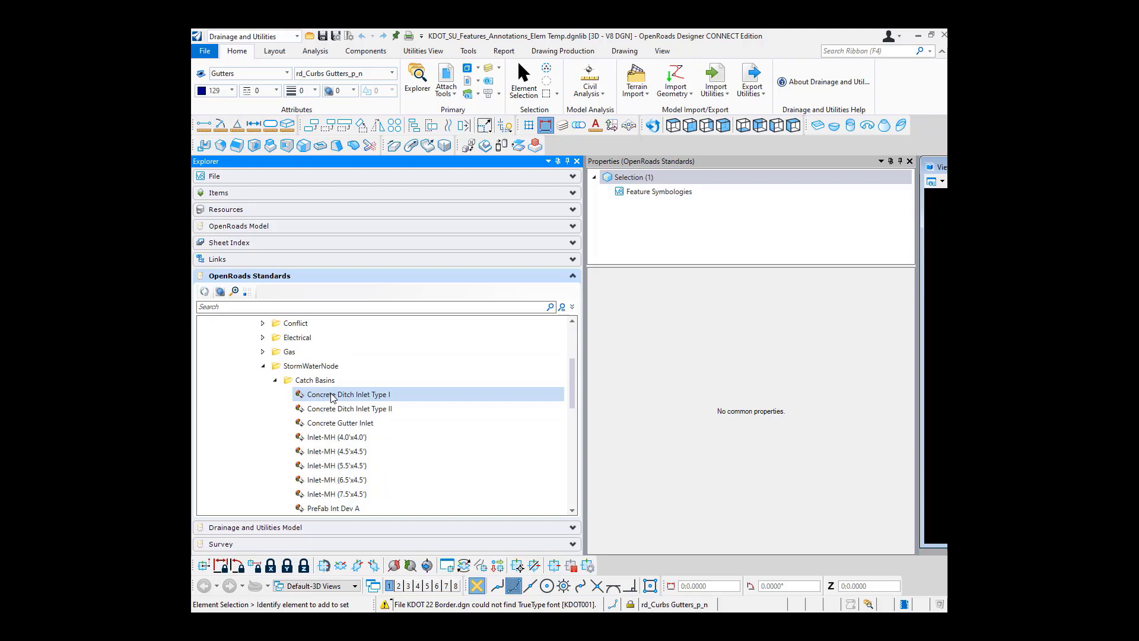
left_click(337, 399)
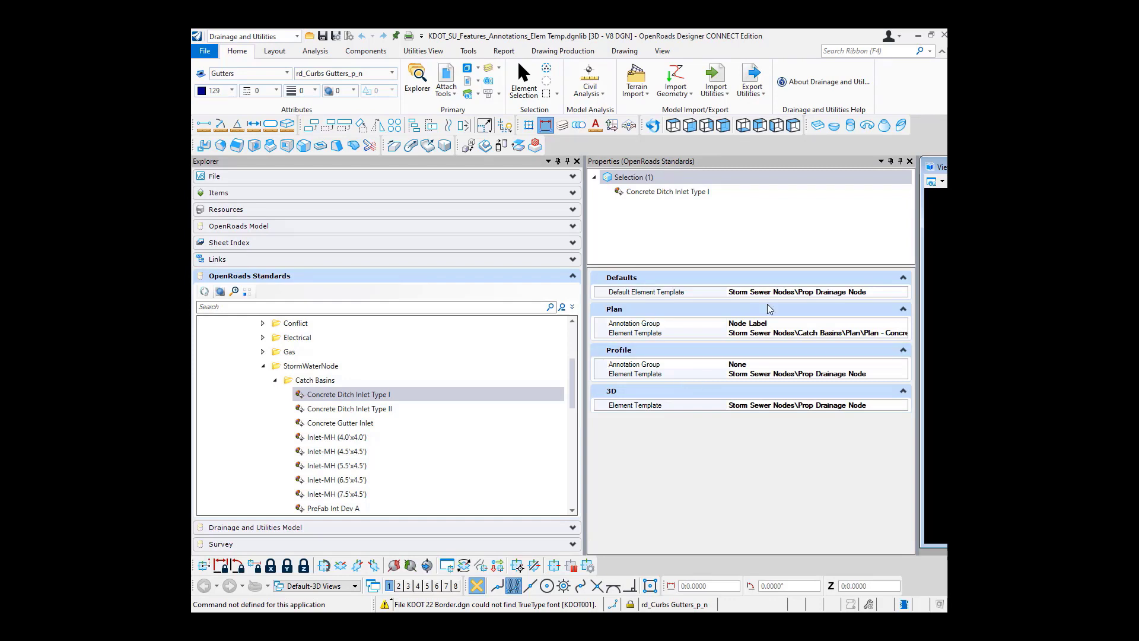
Open the element template manager from the Default Element Template property of the Concrete Ditch Inlet Type I point symbology.
left_click(884, 292)
left_click(901, 292)
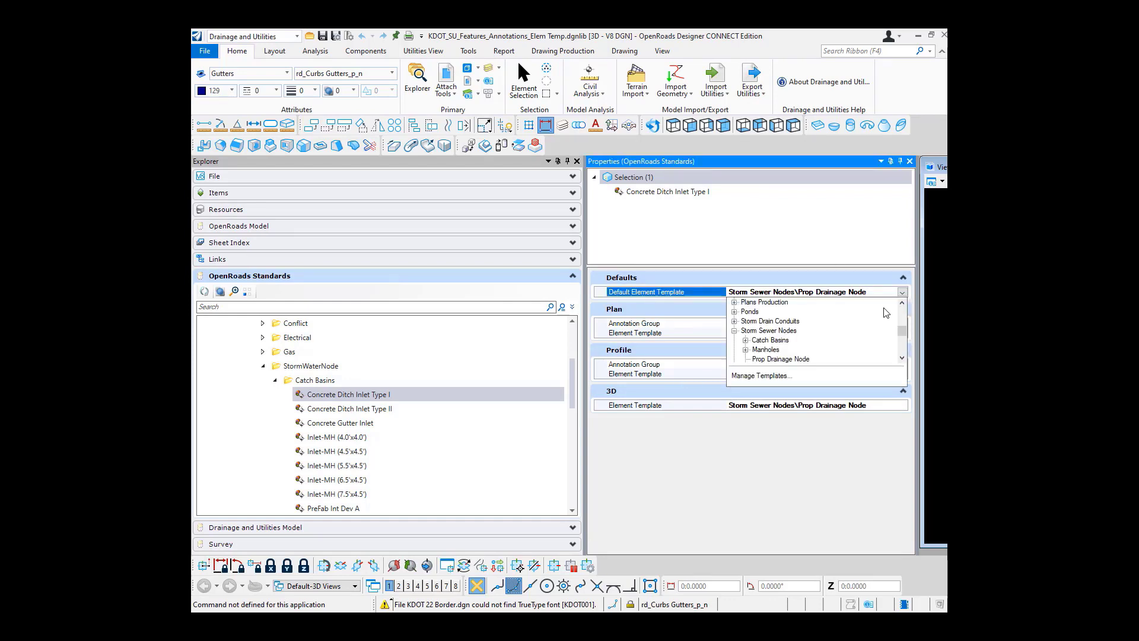
left_click(773, 375)
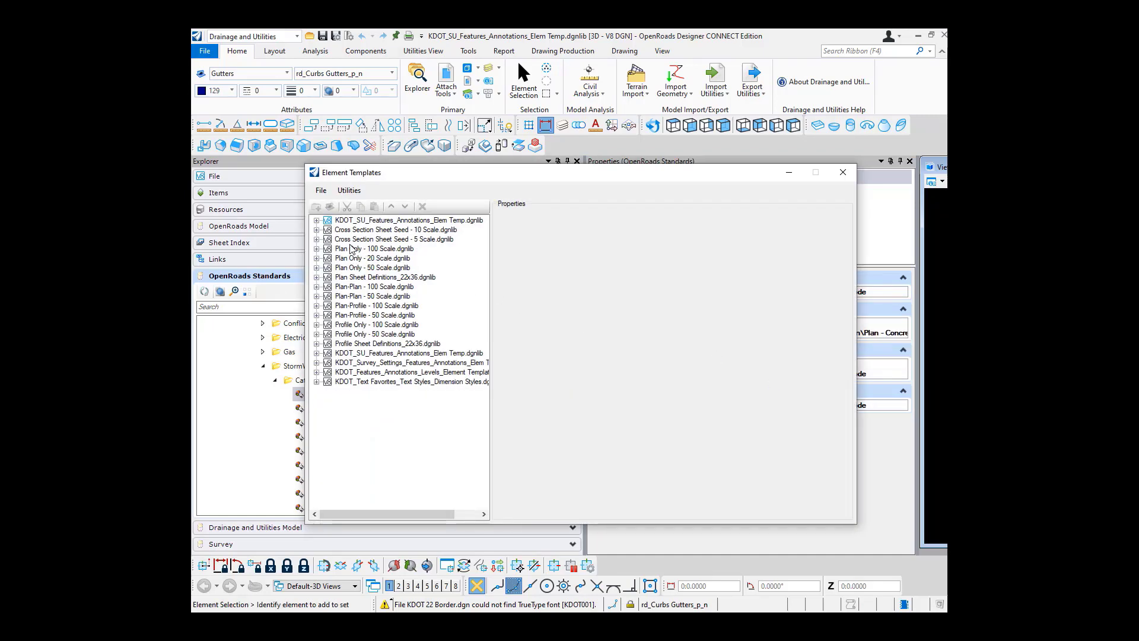
In KDOT_SU_Features_Annotations_Elem Temp.dgnlib, display the Plan - Concrete Ditch Inlet Type I template's cell settings under Storm Sewer Nodes, Catch Basins, Plan.
left_click(317, 220)
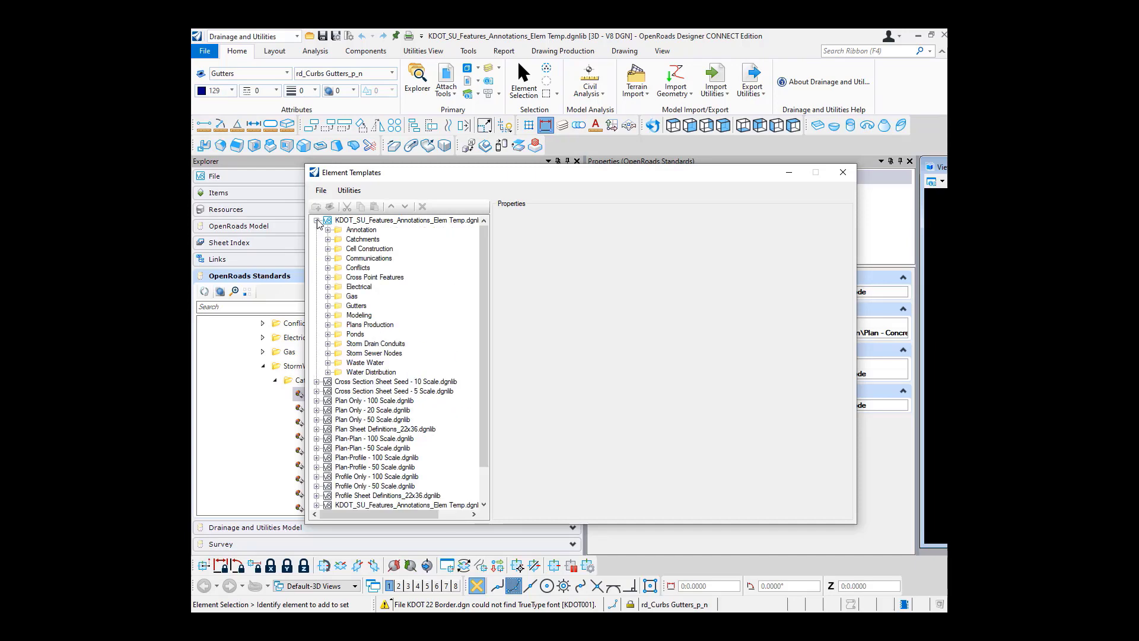
left_click(327, 343)
scroll(385, 375, "down", 1)
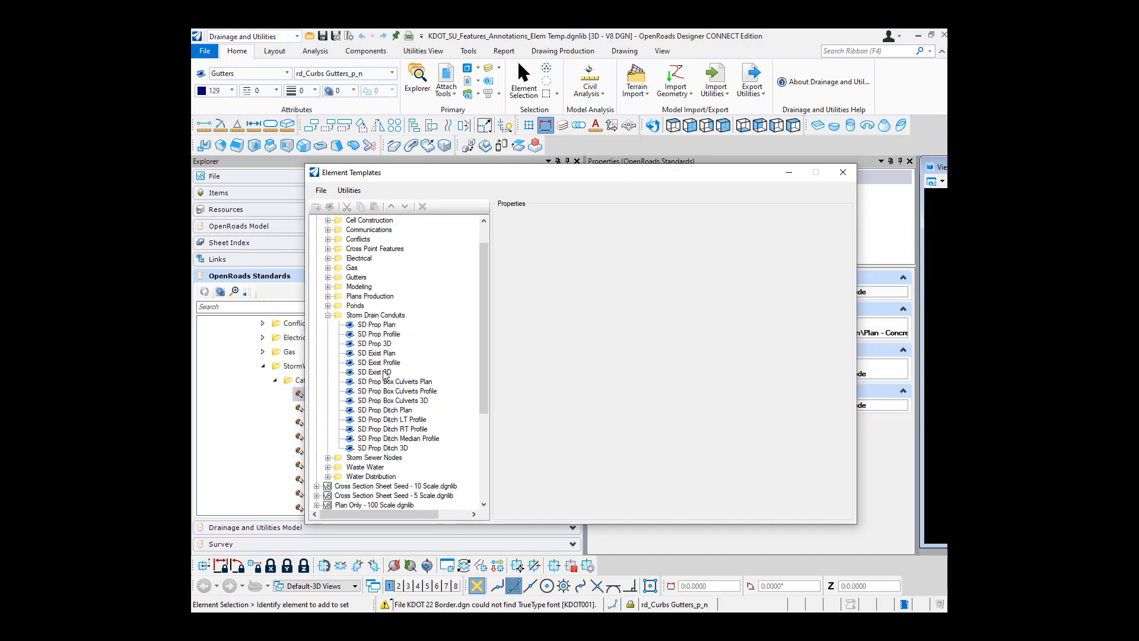
left_click(328, 458)
scroll(352, 439, "down", 1)
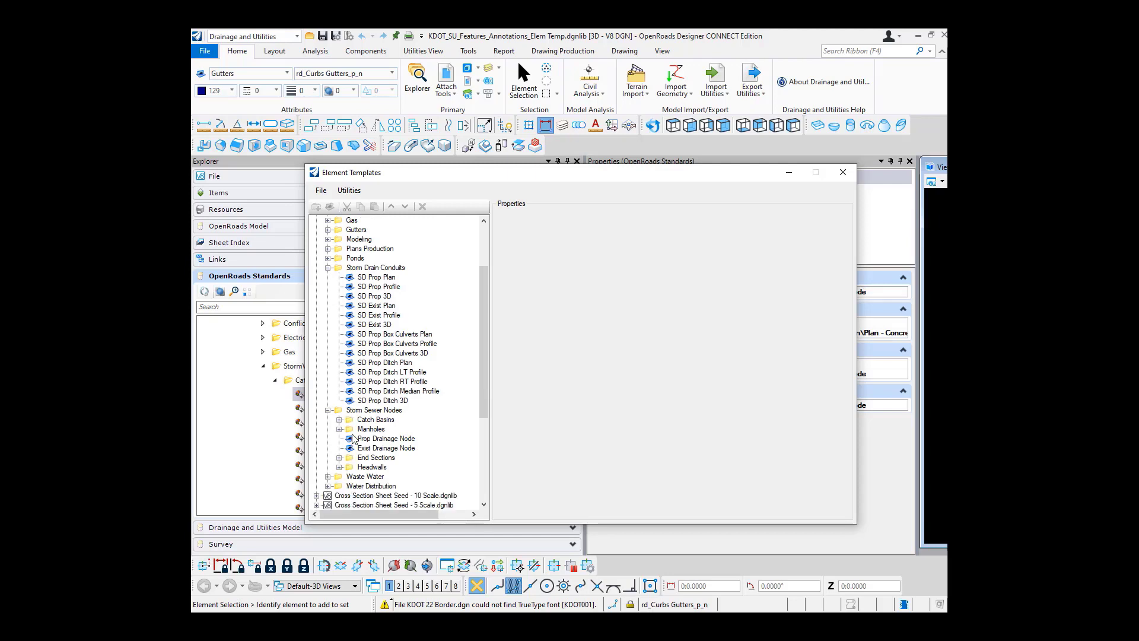
left_click(339, 420)
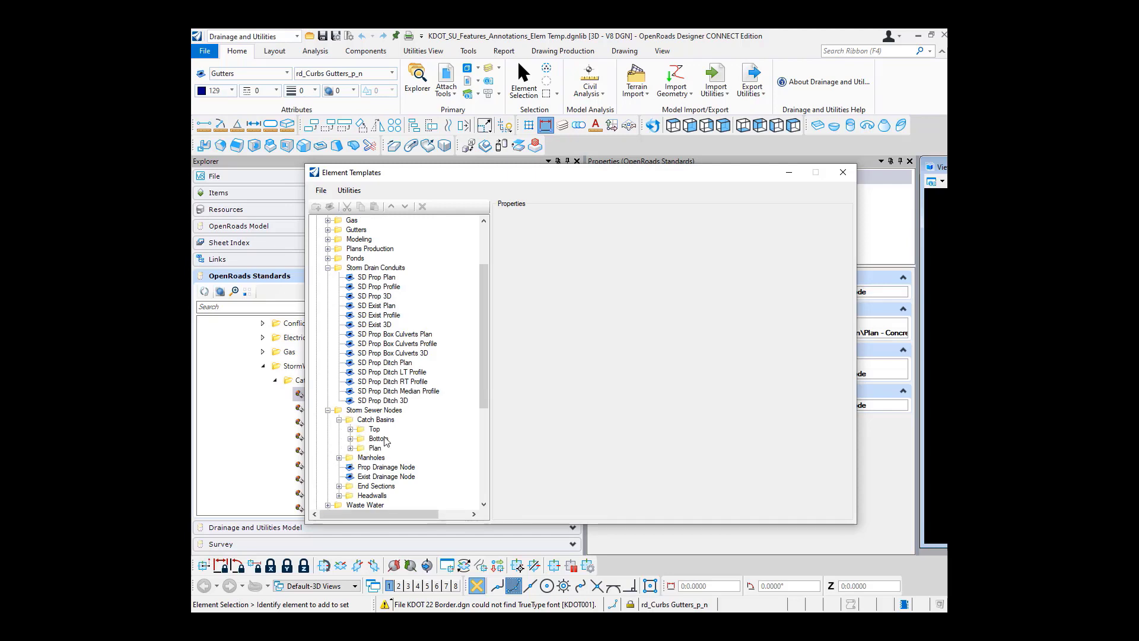
scroll(394, 440, "down", 1)
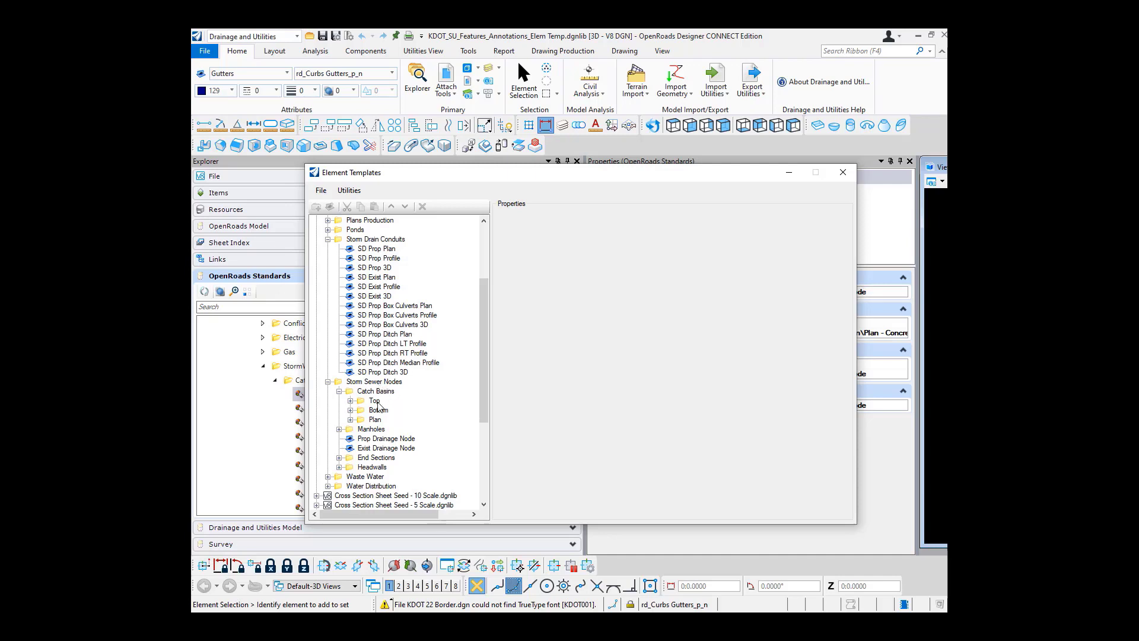
left_click(351, 420)
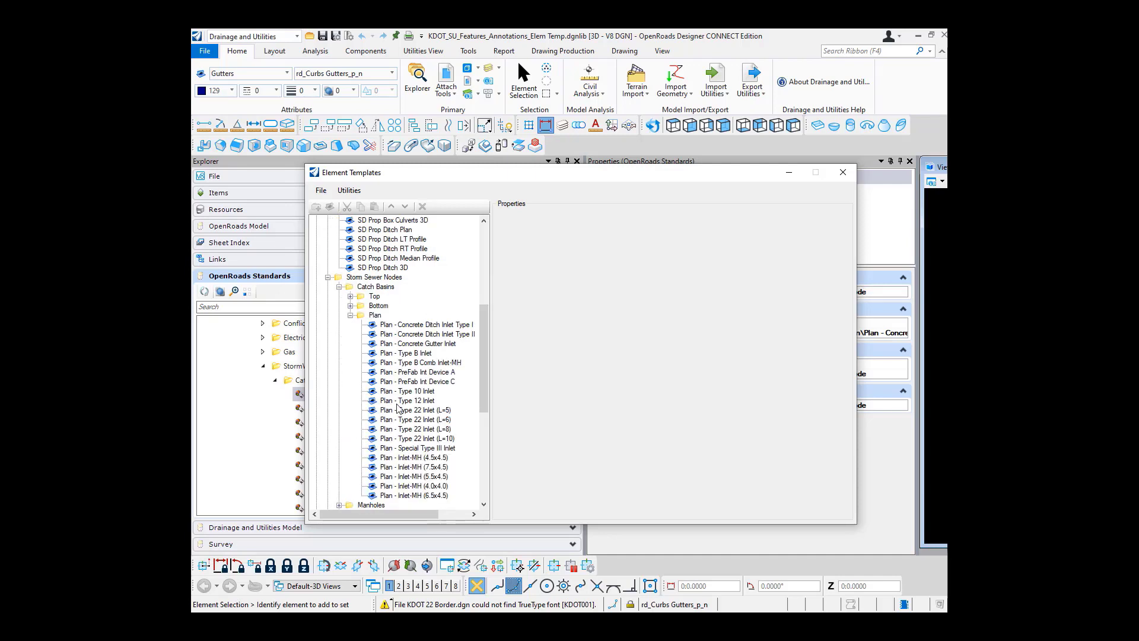
left_click(419, 325)
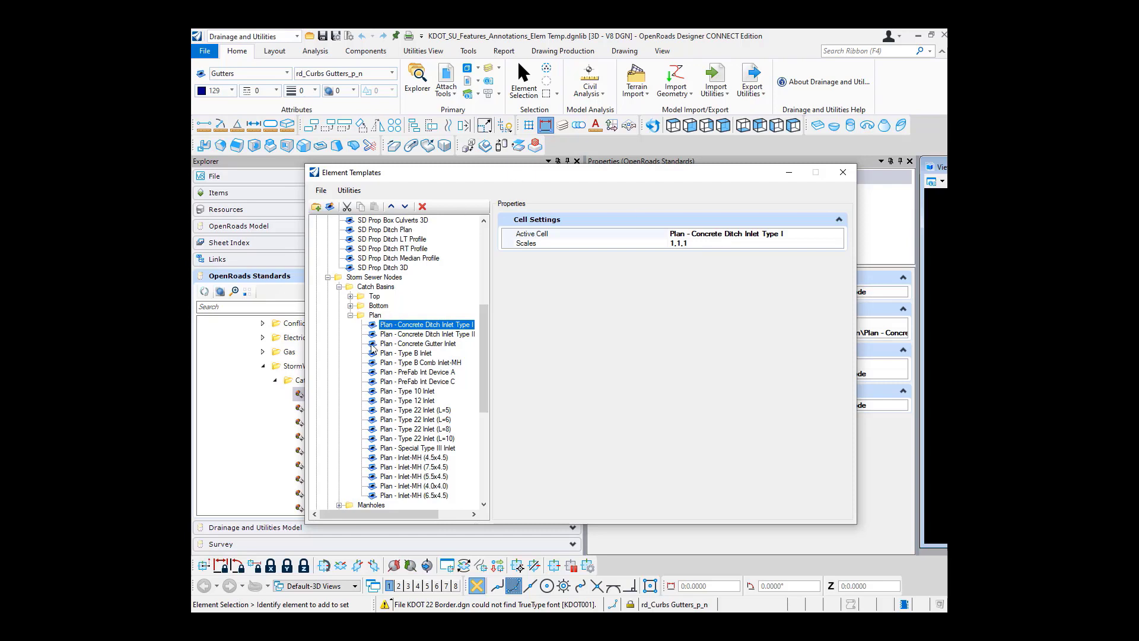
Examine the Prop Drainage Node template's settings, close the template manager and highlight the symbology's plan Element Template property.
scroll(365, 389, "down", 4)
left_click(373, 402)
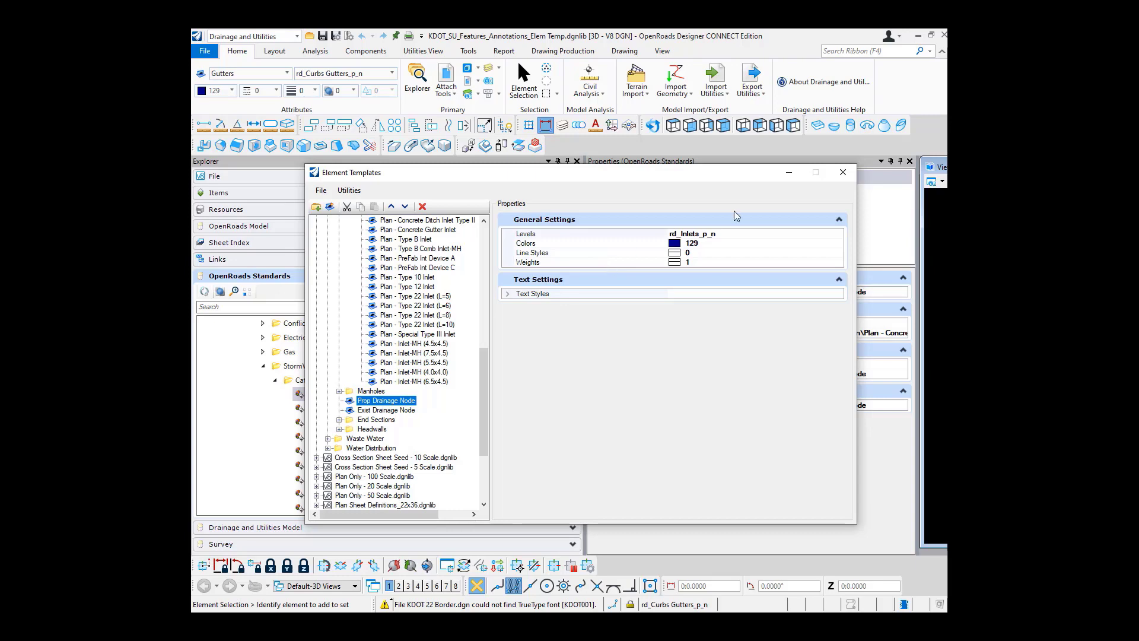
left_click(844, 172)
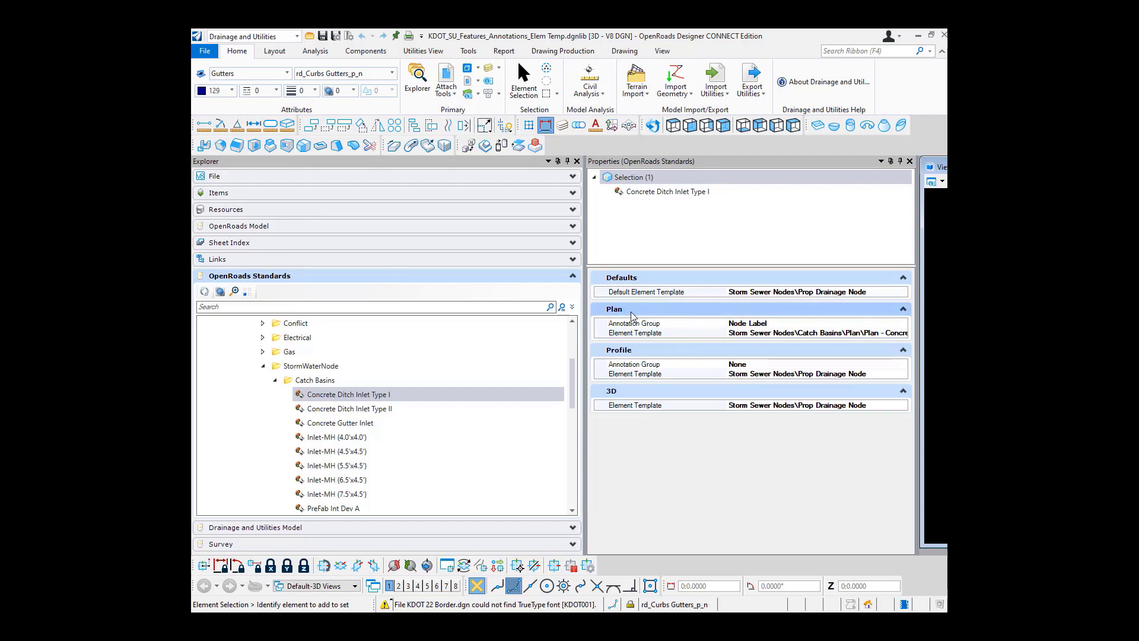
left_click(698, 334)
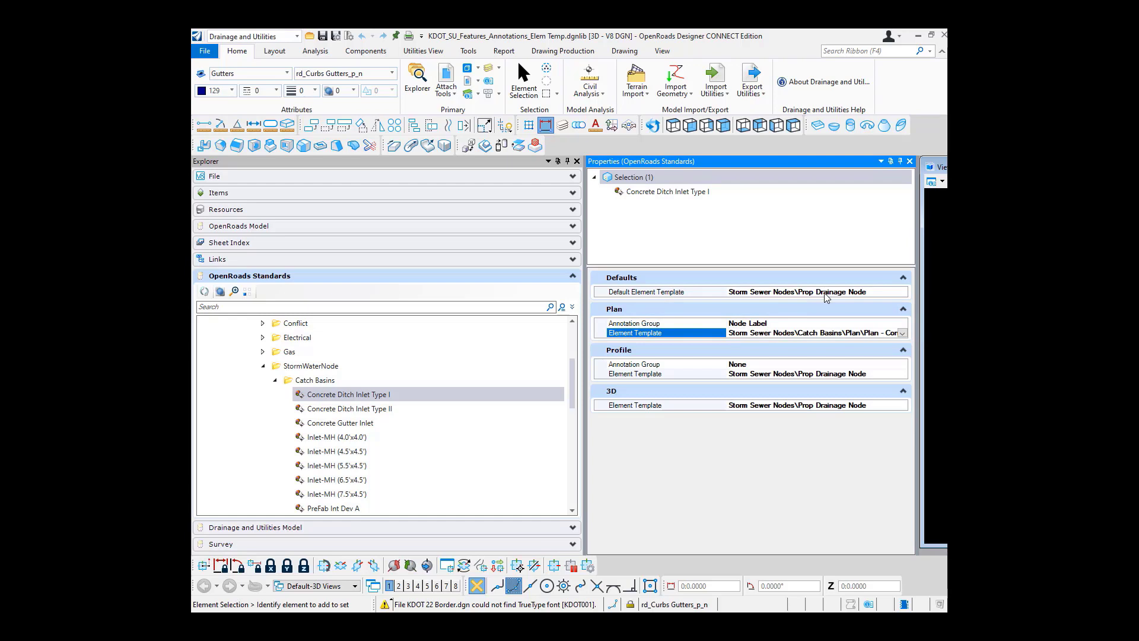
Collapse the point StormWaterNode folder and display the properties of the solid symbology Concrete Ditch Inlet Type I in StormWaterNode's Catch Basins.
scroll(266, 415, "up", 2)
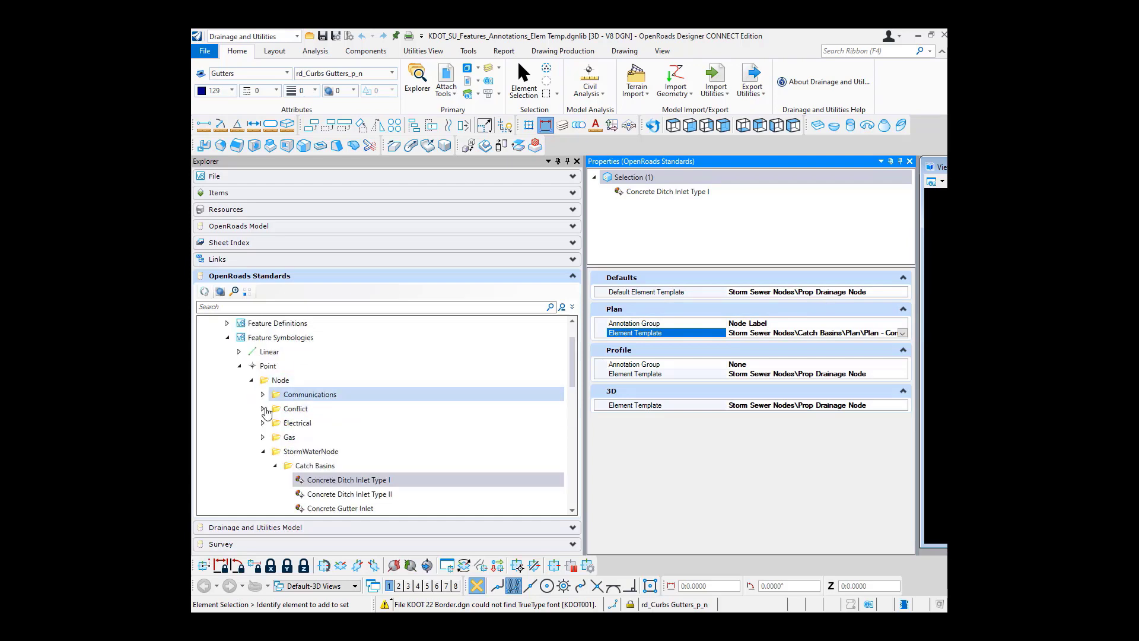
left_click(274, 466)
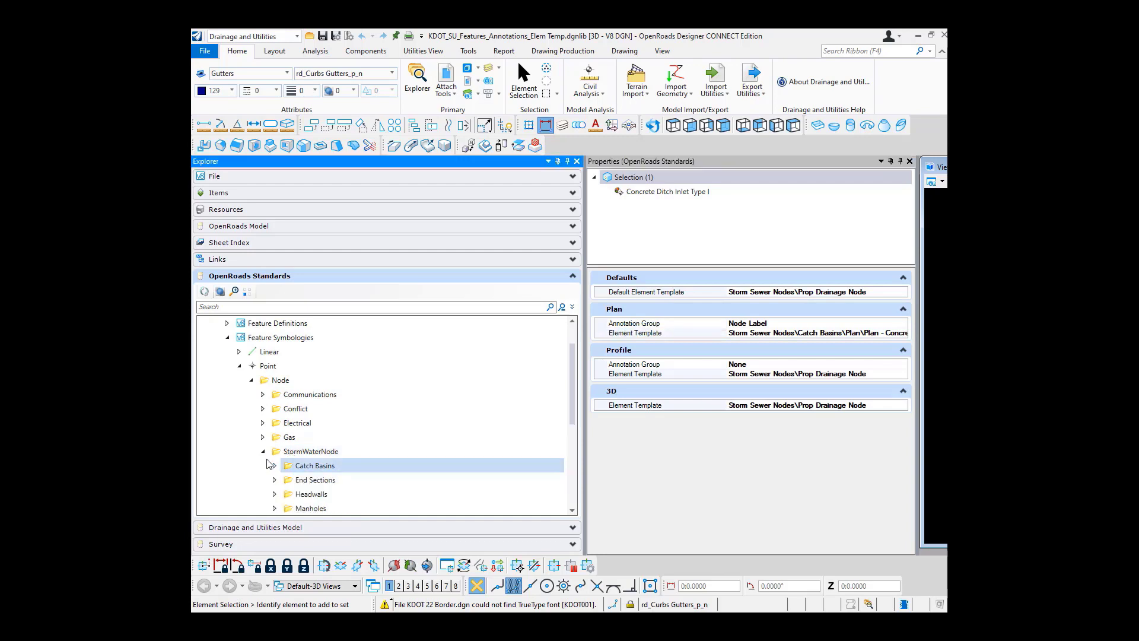
left_click(263, 451)
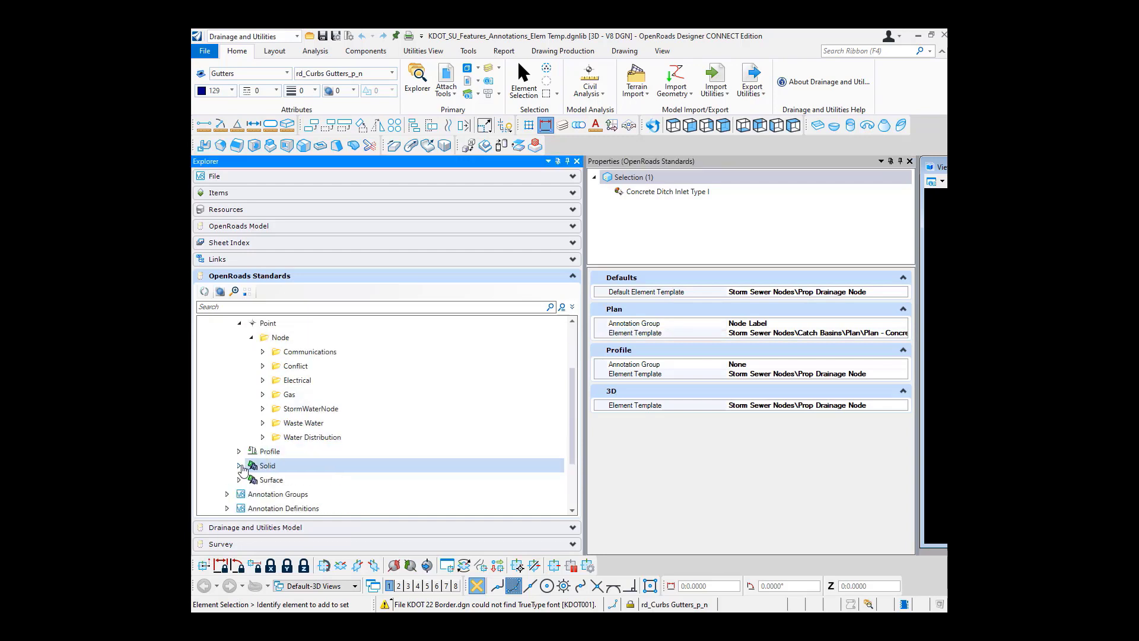
left_click(240, 466)
scroll(304, 444, "down", 3)
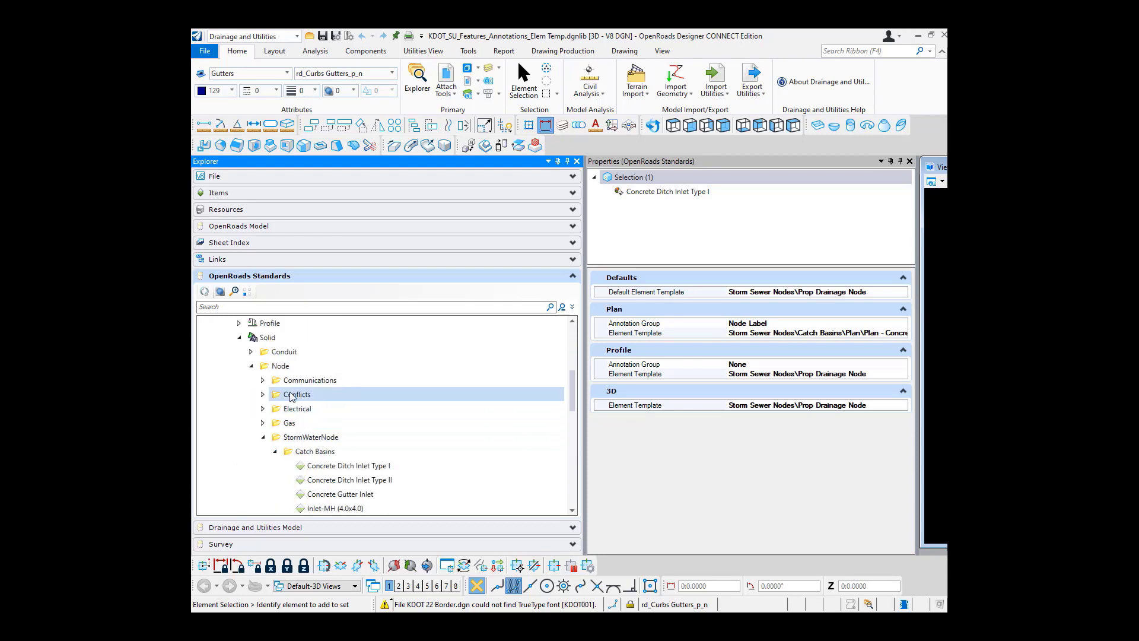
scroll(303, 387, "down", 1)
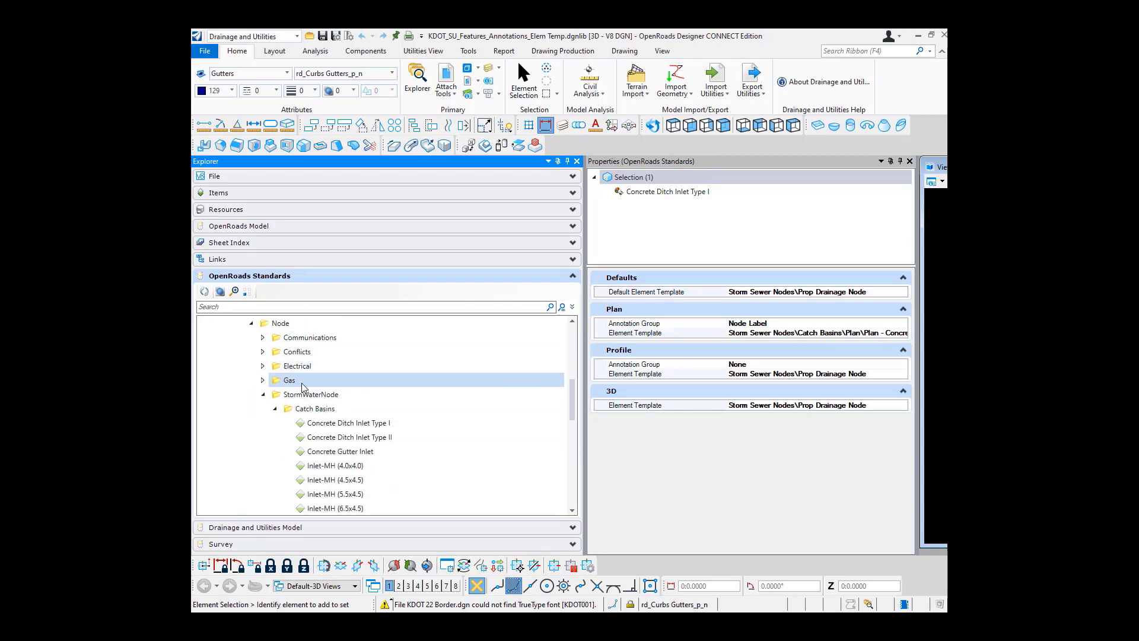
left_click(360, 423)
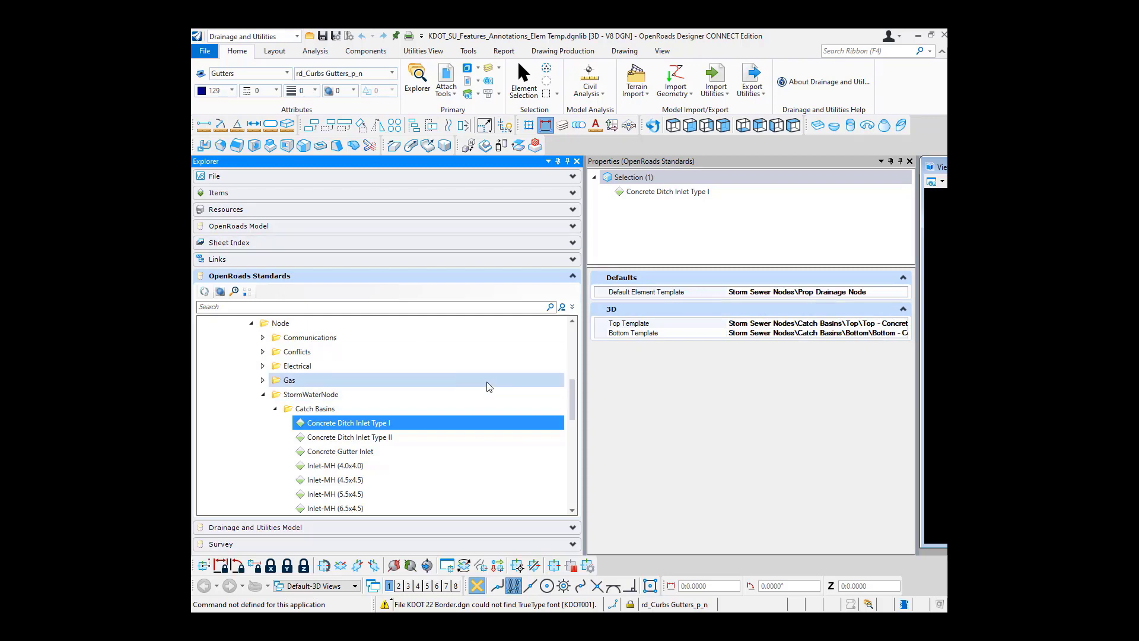
Display the properties of the 18_Arch solid symbology in the End Sections folder's Arch group.
scroll(486, 387, "down", 3)
scroll(486, 385, "down", 4)
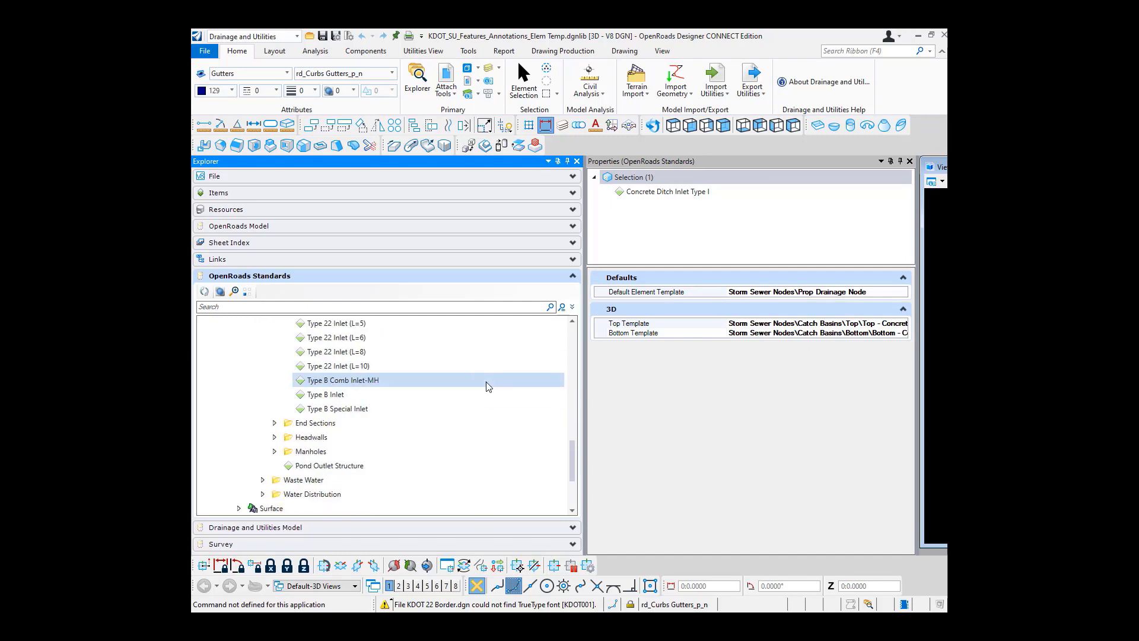
left_click(274, 422)
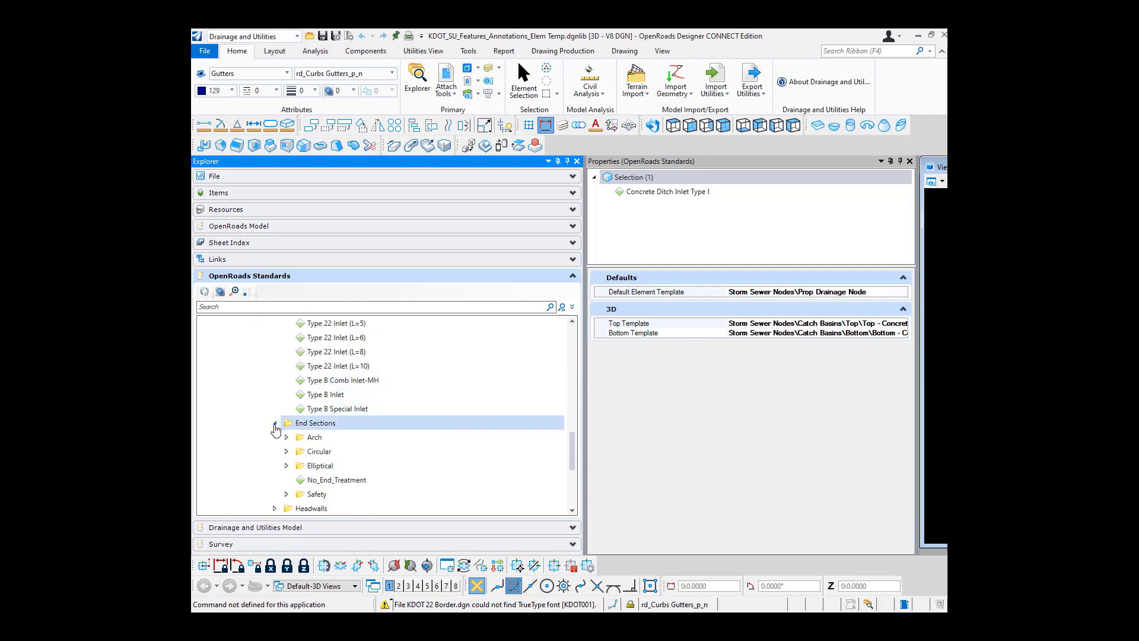
scroll(274, 431, "down", 1)
left_click(304, 410)
left_click(298, 395)
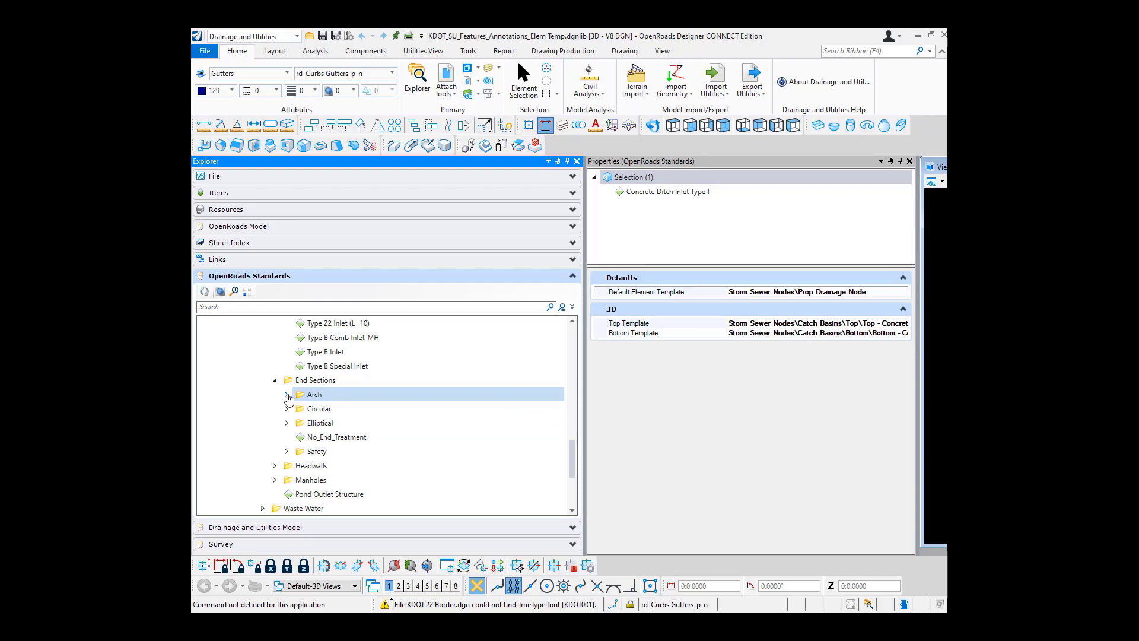
left_click(287, 394)
left_click(339, 414)
left_click(339, 417)
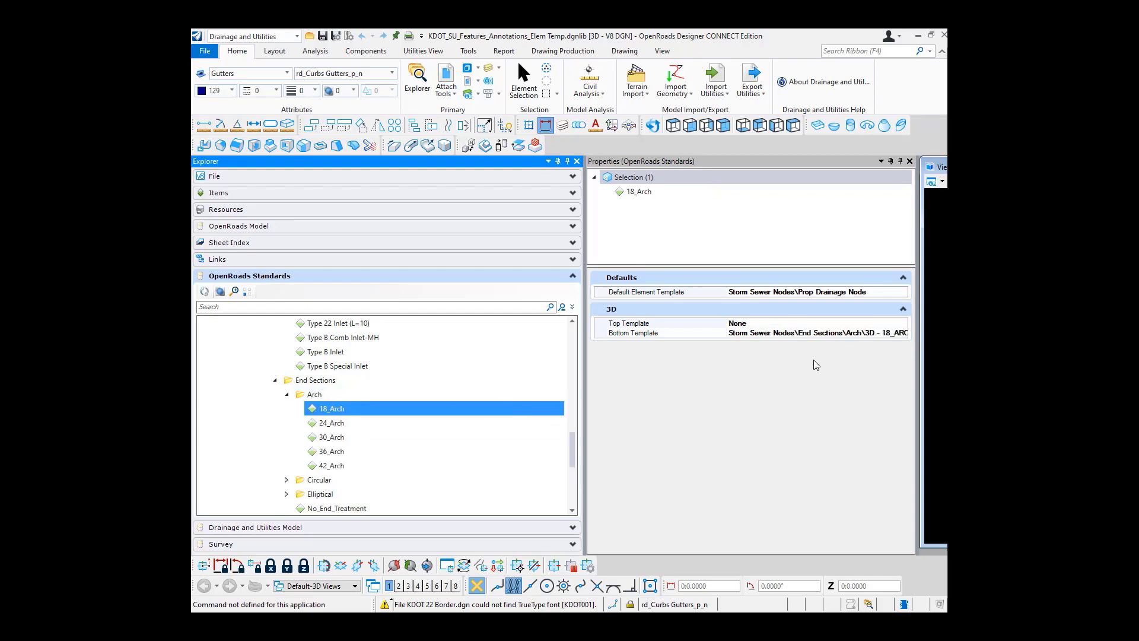